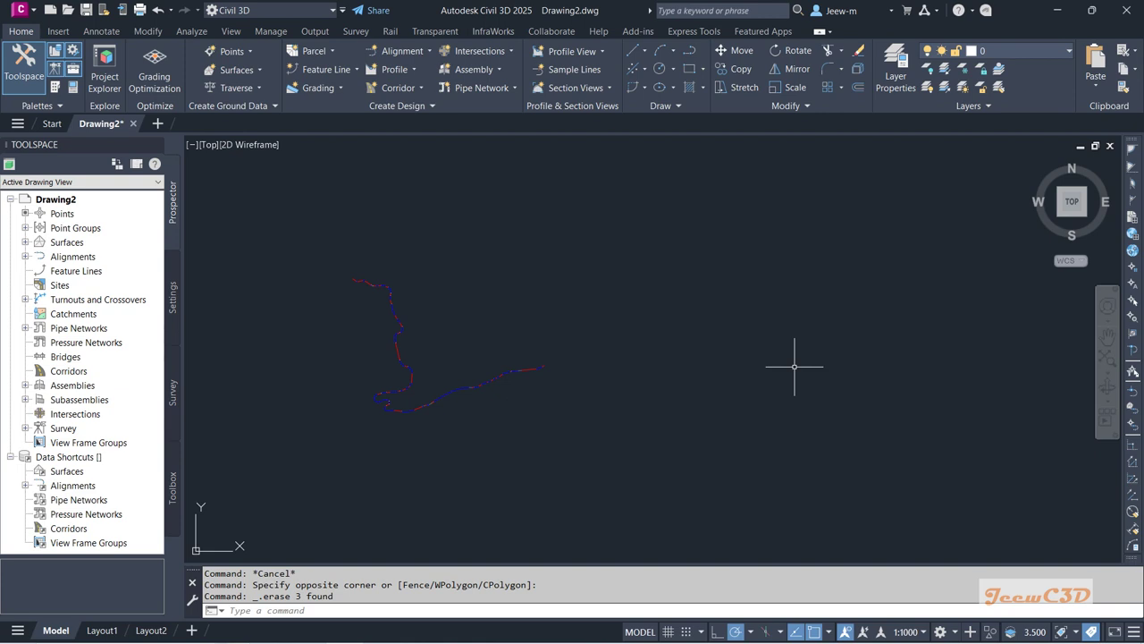
Recentre the alignments in view and switch the annotation scale from 1:1000 to 1:200
{"action": "mouse_move", "coordinate": [794, 365]}
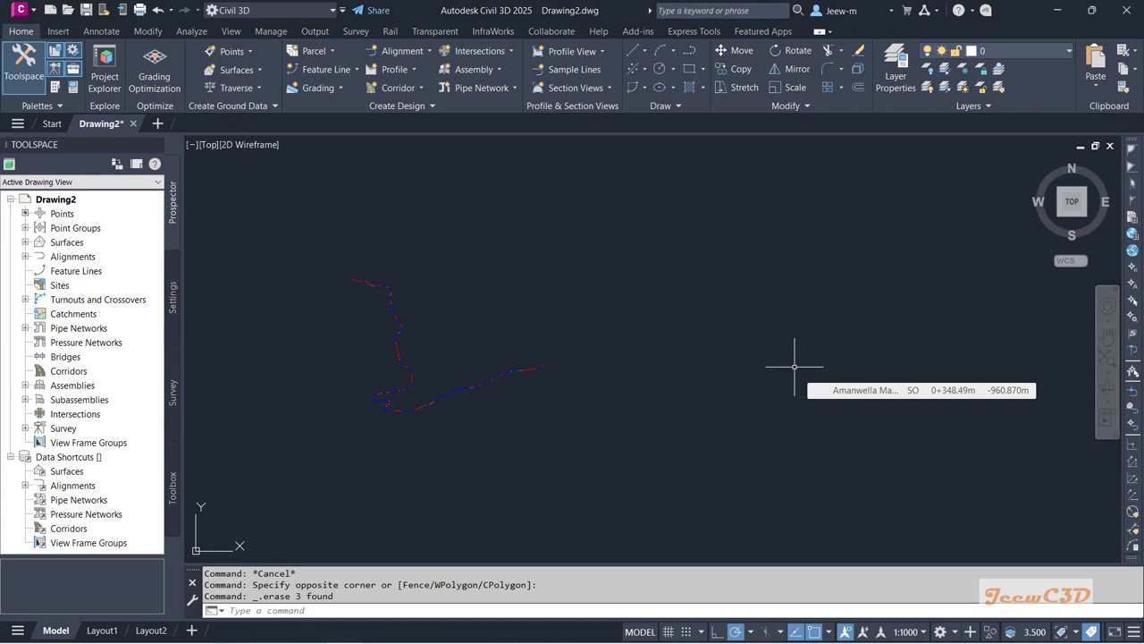
{"action": "middle_click_drag", "start_coordinate": [640, 307], "coordinate": [722, 317]}
{"action": "mouse_move", "coordinate": [722, 317]}
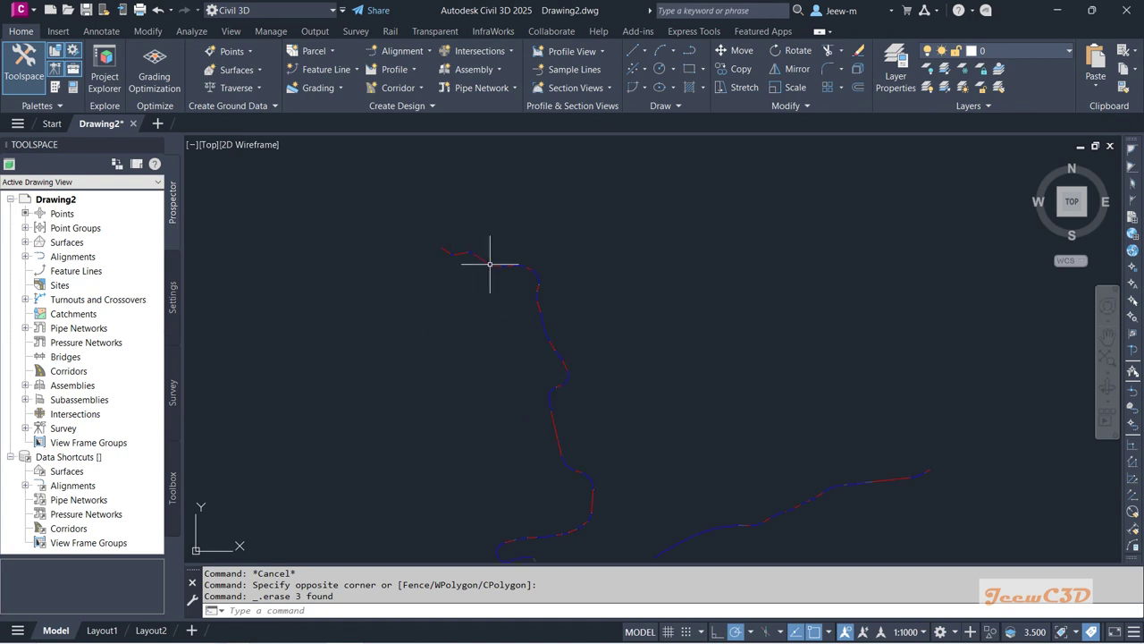
{"action": "mouse_move", "coordinate": [576, 500]}
{"action": "middle_mouse_down"}
{"action": "mouse_move", "coordinate": [679, 462]}
{"action": "mouse_move", "coordinate": [613, 454]}
{"action": "middle_mouse_up"}
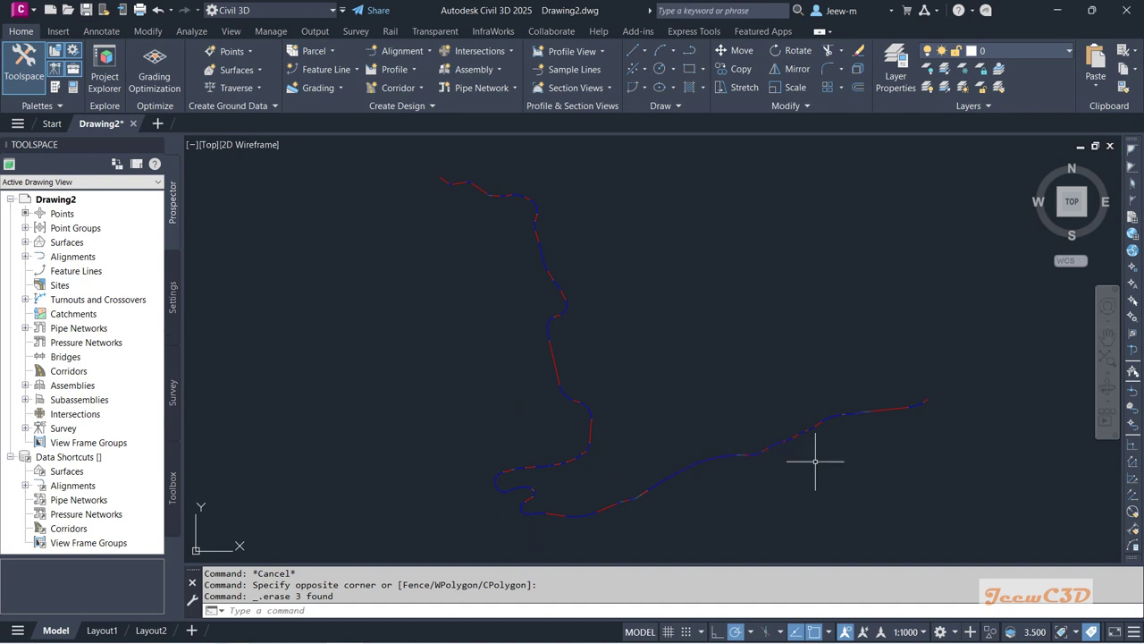
{"action": "scroll", "coordinate": [822, 460], "scroll_direction": "down", "scroll_amount": 2}
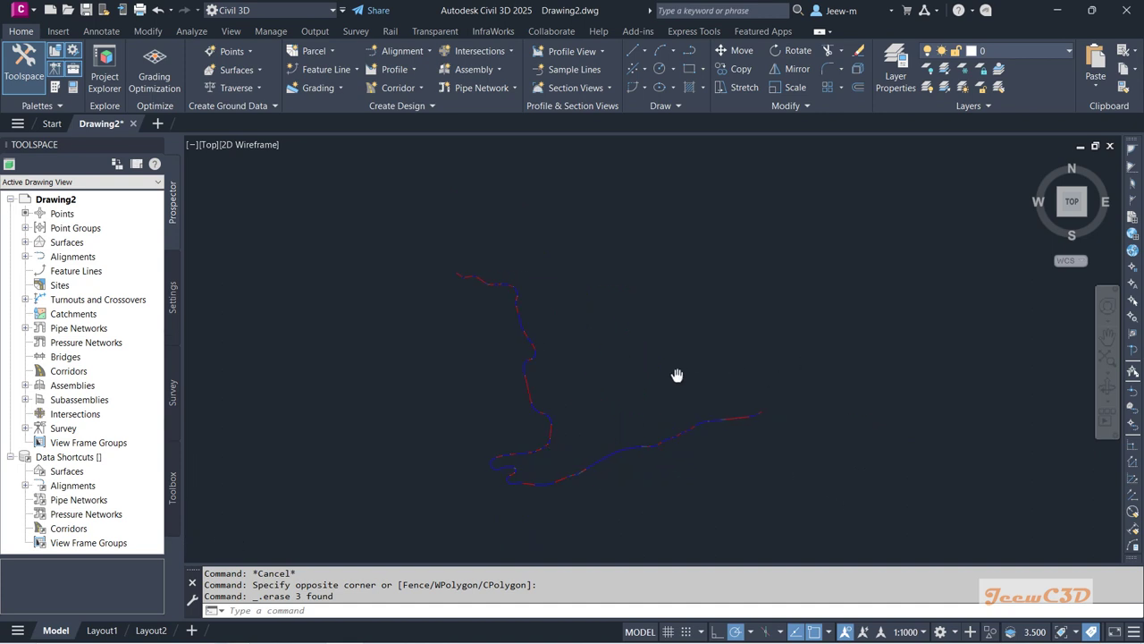
{"action": "mouse_move", "coordinate": [673, 376]}
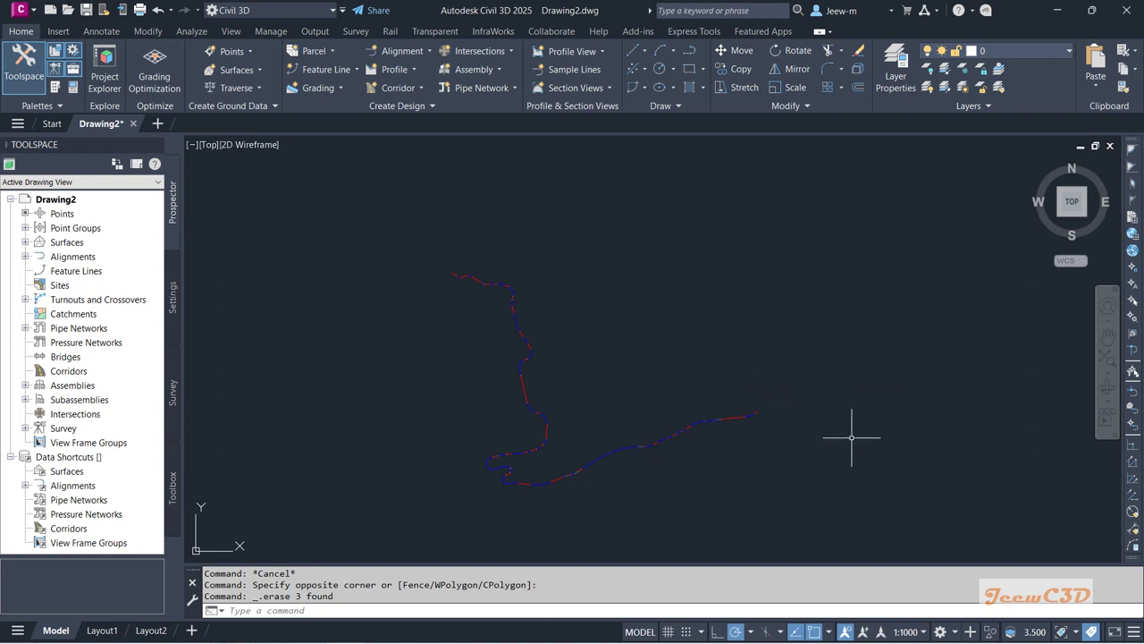
{"action": "mouse_move", "coordinate": [852, 437]}
{"action": "mouse_move", "coordinate": [752, 323]}
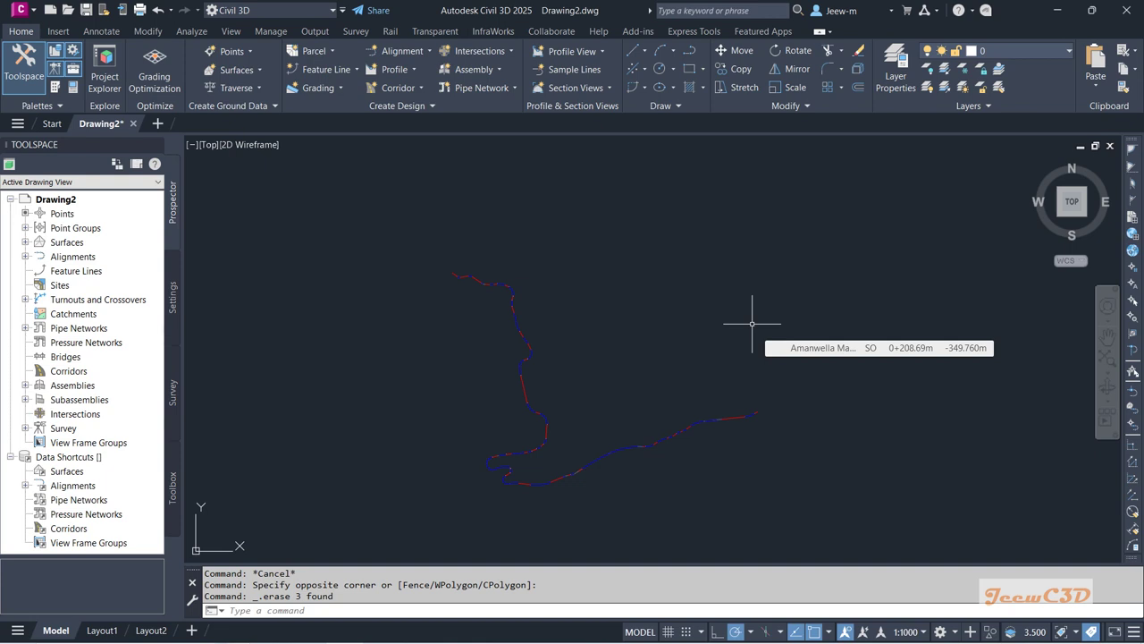
{"action": "left_click", "coordinate": [906, 631]}
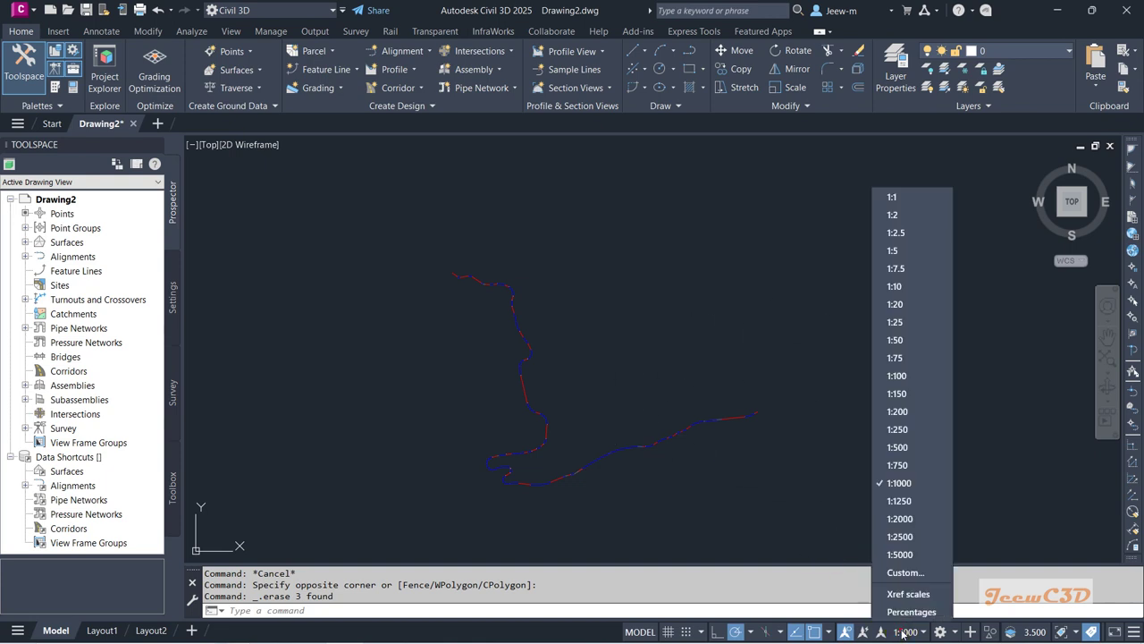
{"action": "left_click", "coordinate": [910, 413]}
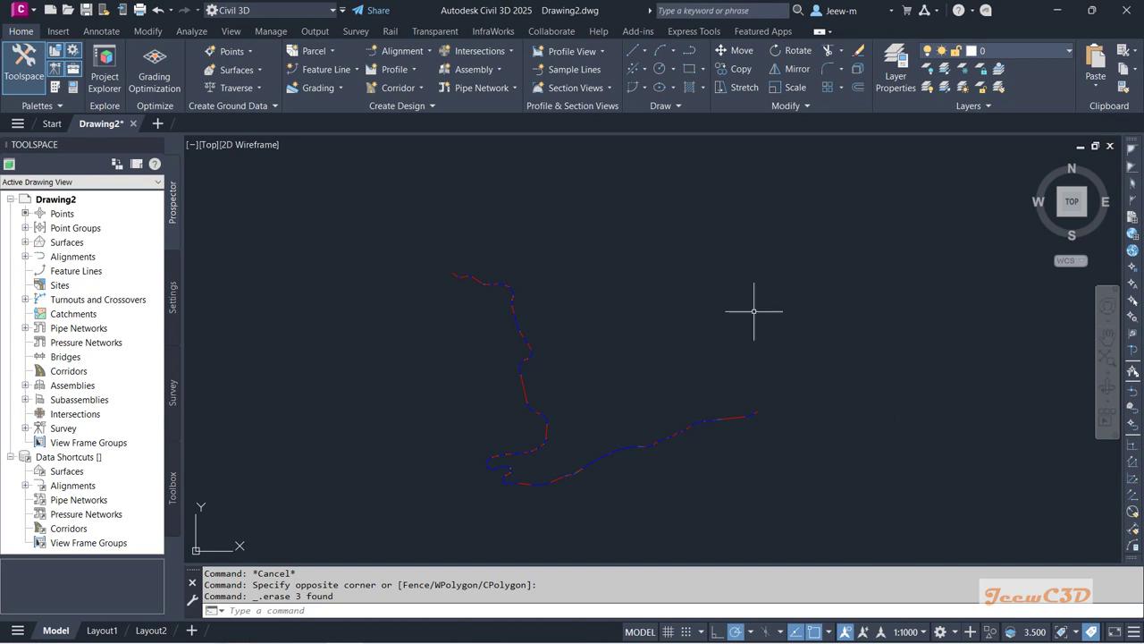
{"action": "middle_click_drag", "start_coordinate": [621, 338], "coordinate": [680, 307]}
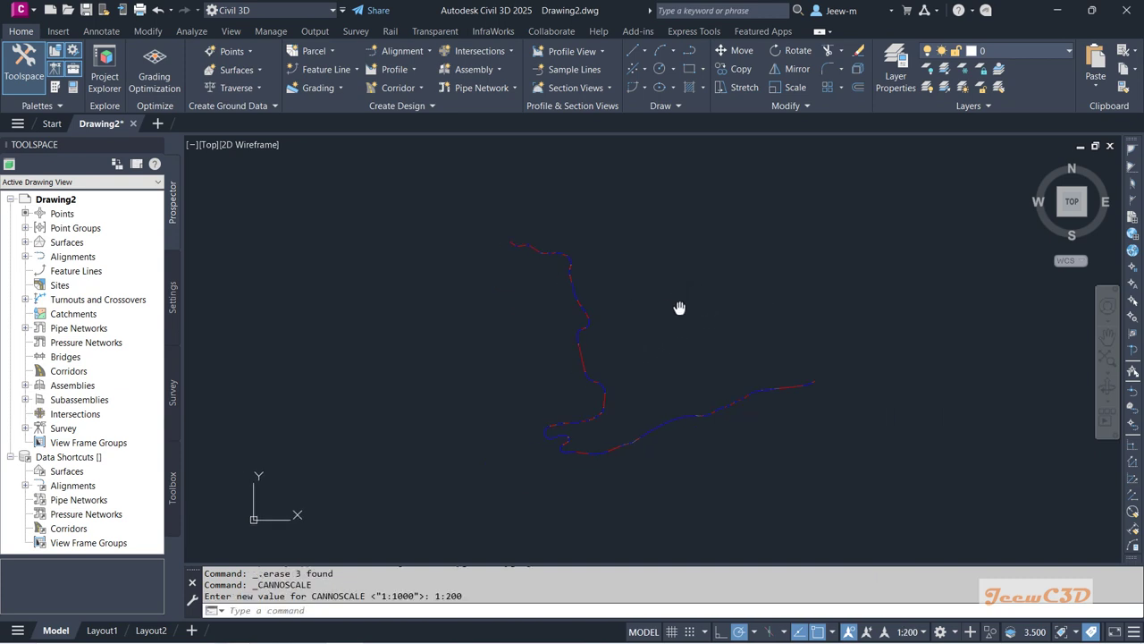
{"action": "scroll", "coordinate": [537, 247], "scroll_direction": "up", "scroll_amount": 2}
Add Multiple Segment labels to every segment of the Amanwella Main Entrance alignment
{"action": "left_click", "coordinate": [536, 247]}
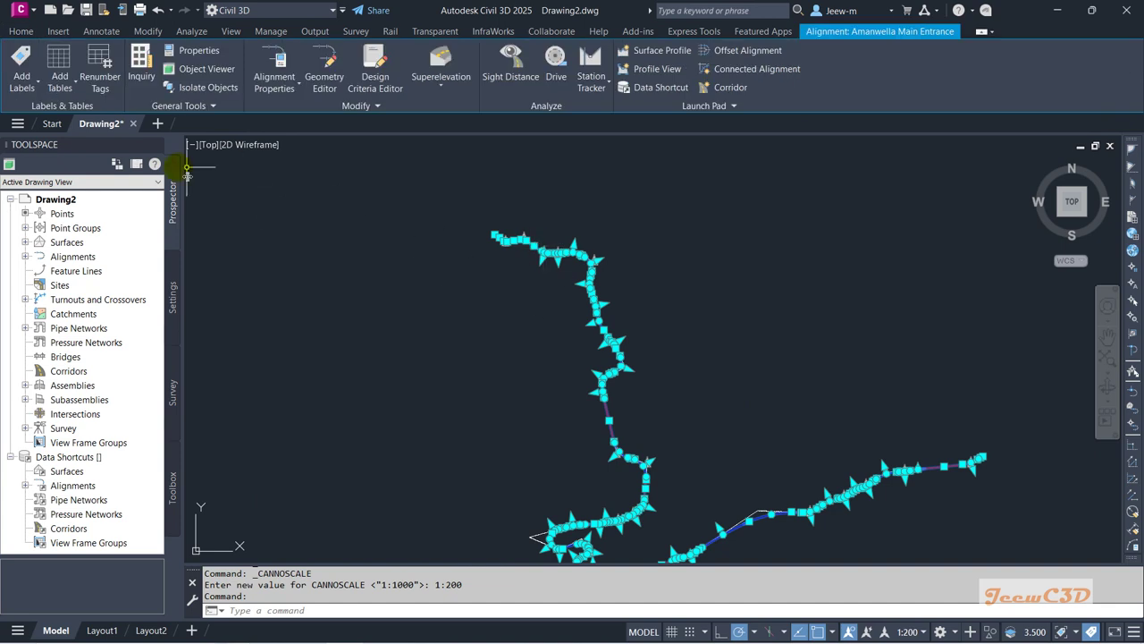
{"action": "left_click", "coordinate": [12, 86]}
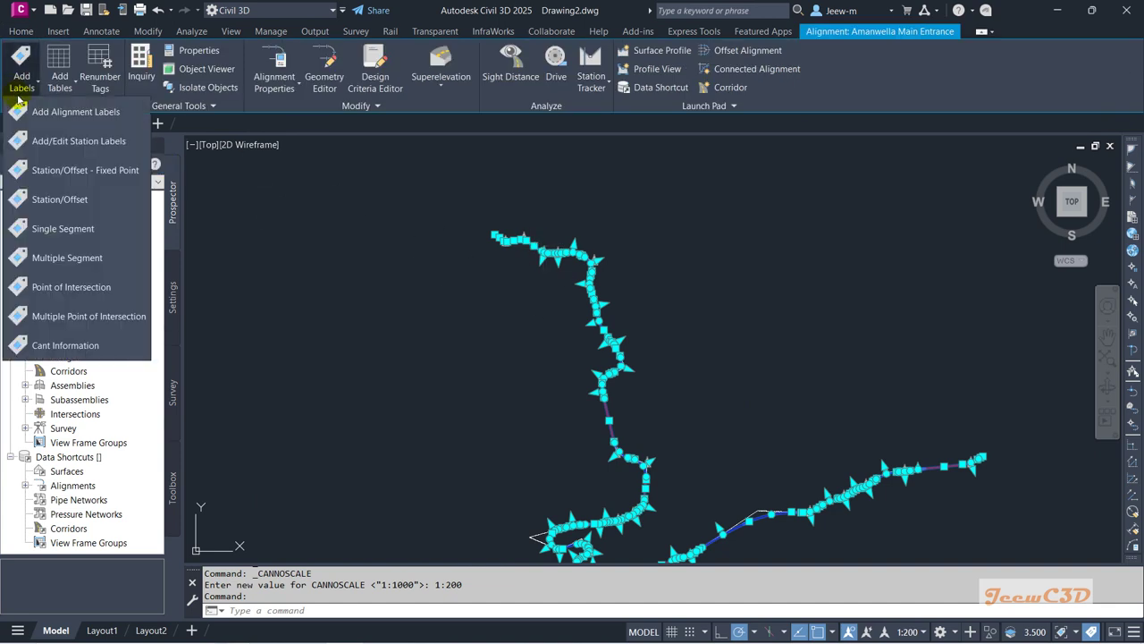
{"action": "left_click", "coordinate": [86, 259]}
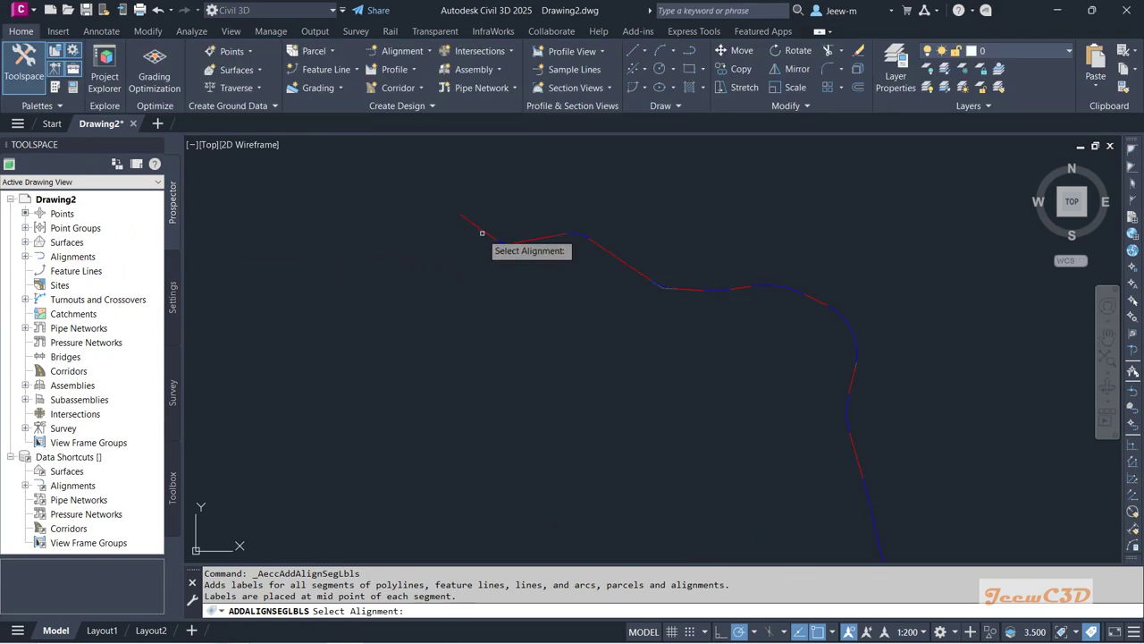
{"action": "left_click", "coordinate": [484, 234]}
{"action": "key", "text": "Escape"}
{"action": "key", "text": "Escape"}
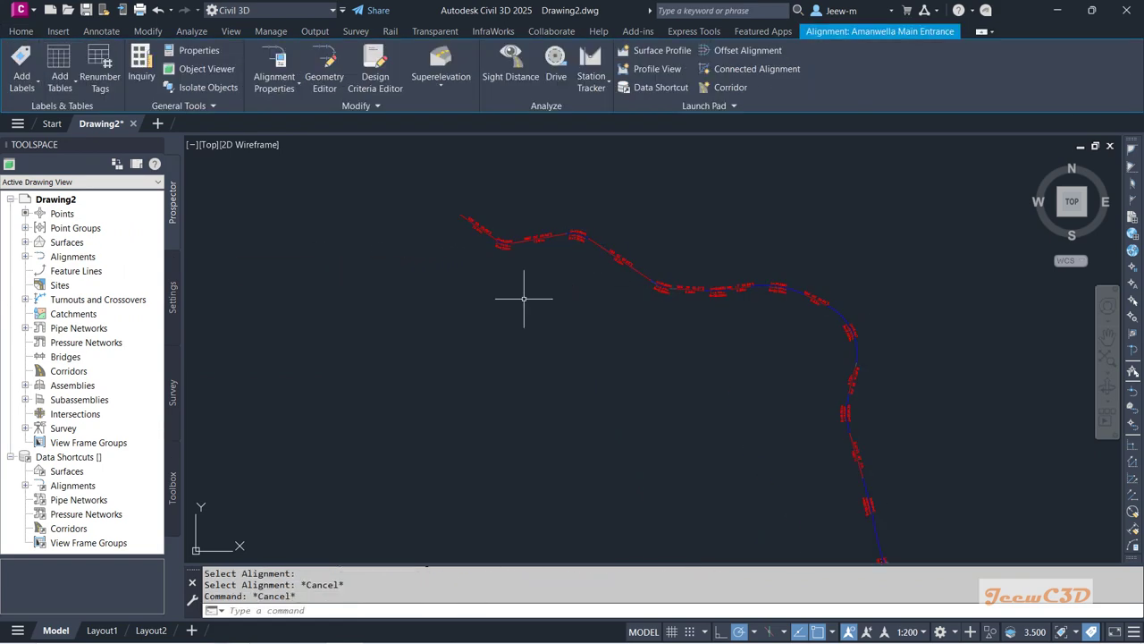
Select all 35 tangent labels with Select Similar and delete them
{"action": "scroll", "coordinate": [498, 238], "scroll_direction": "up", "scroll_amount": 2}
{"action": "middle_click_drag", "start_coordinate": [498, 238], "coordinate": [488, 320]}
{"action": "scroll", "coordinate": [472, 293], "scroll_direction": "up", "scroll_amount": 2}
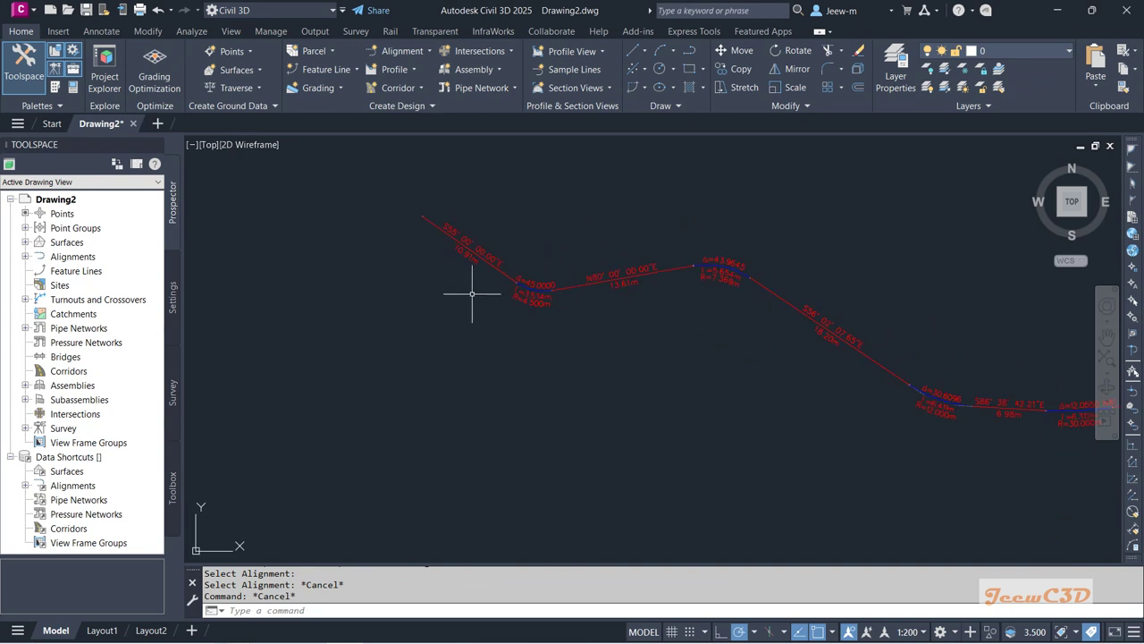
{"action": "left_click", "coordinate": [447, 240]}
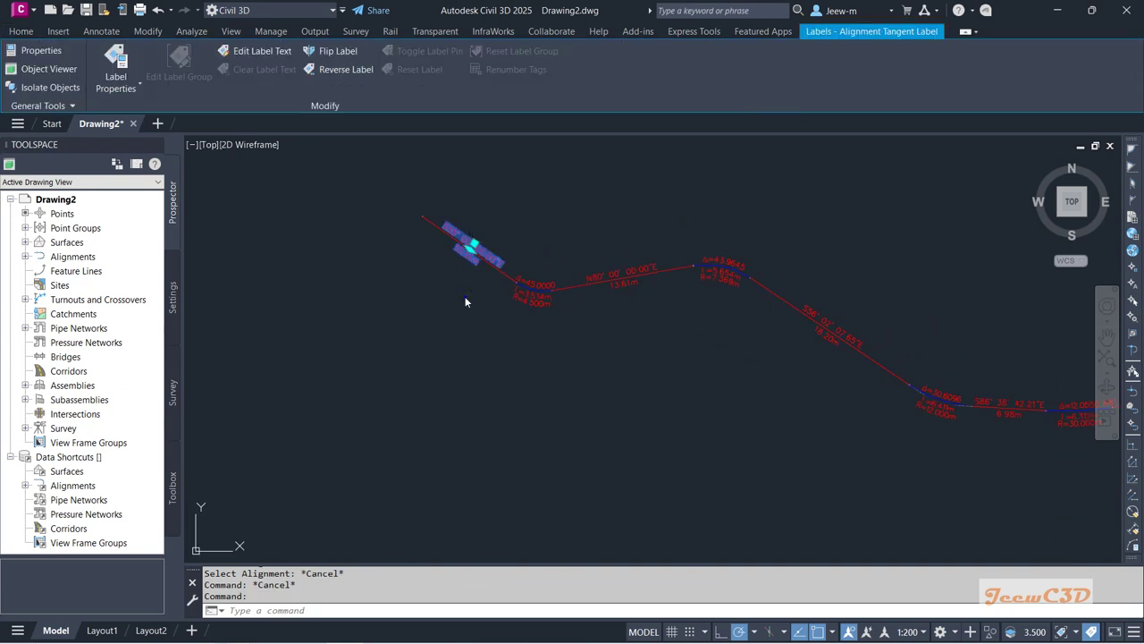
{"action": "right_click", "coordinate": [466, 301]}
{"action": "left_click", "coordinate": [512, 619]}
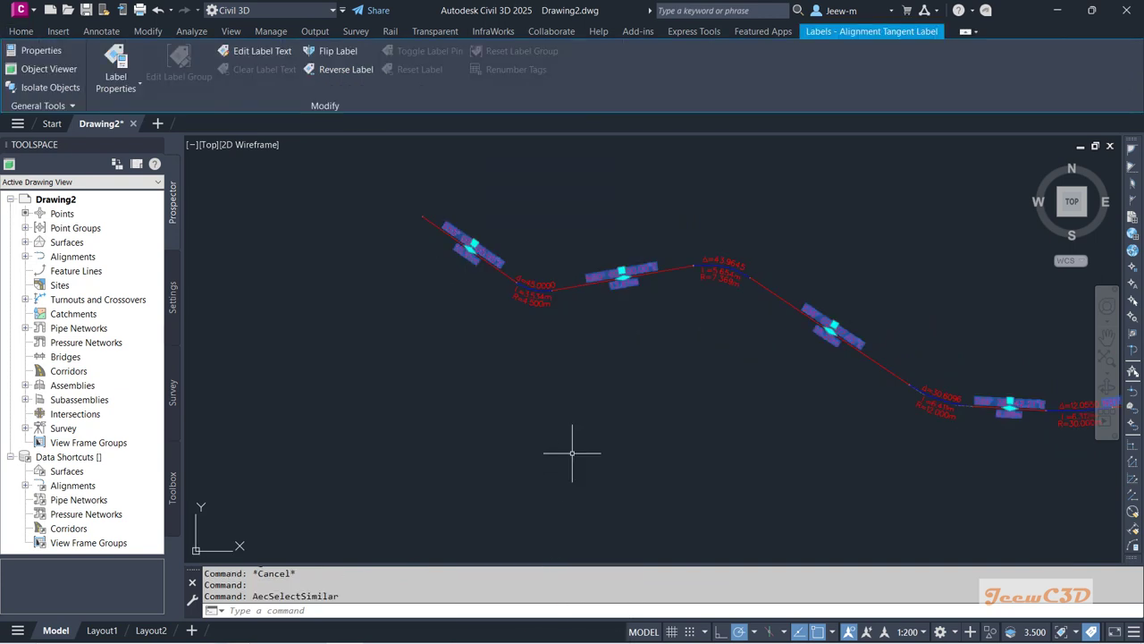
{"action": "key", "text": "Delete"}
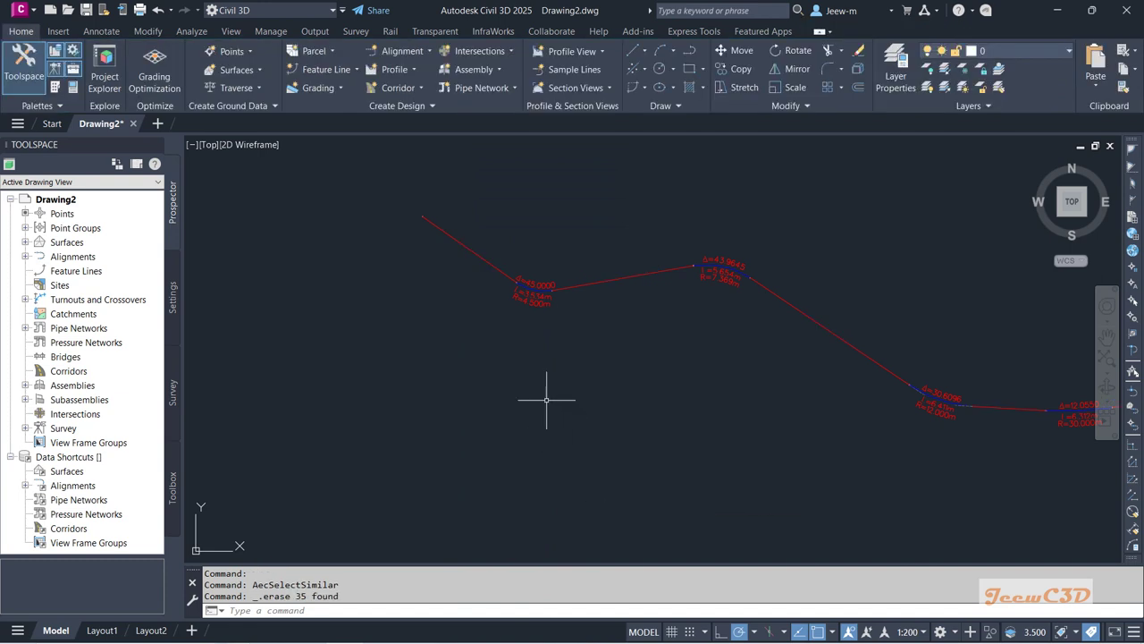
Set the Delta over Length & Radius curve label style's display mode to Tag
{"action": "left_click", "coordinate": [534, 303]}
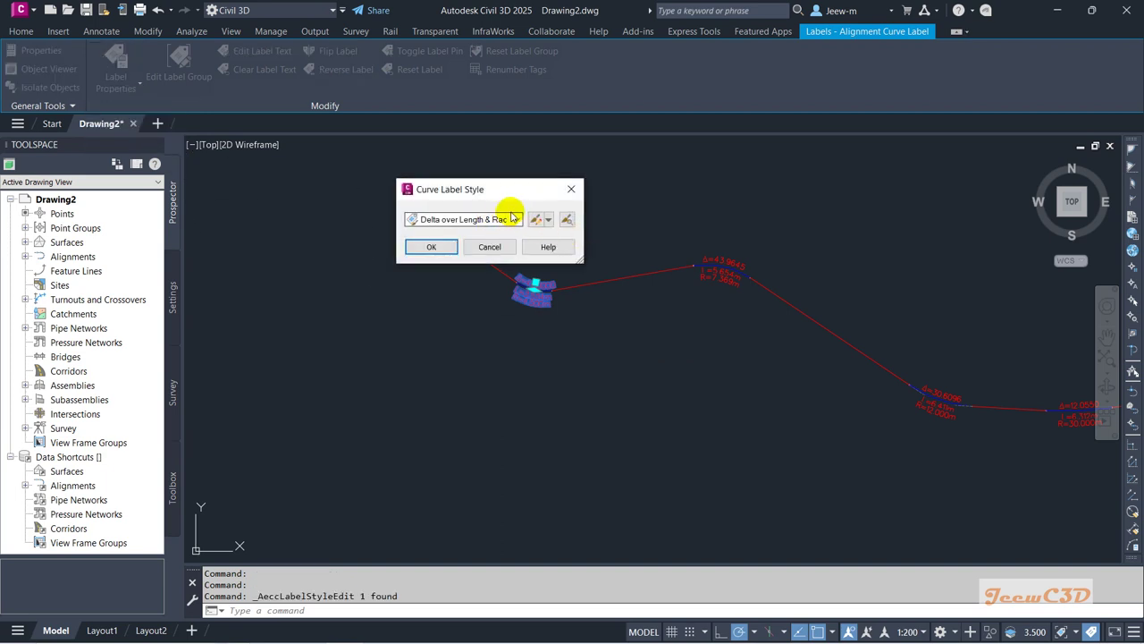
{"action": "left_click", "coordinate": [547, 220]}
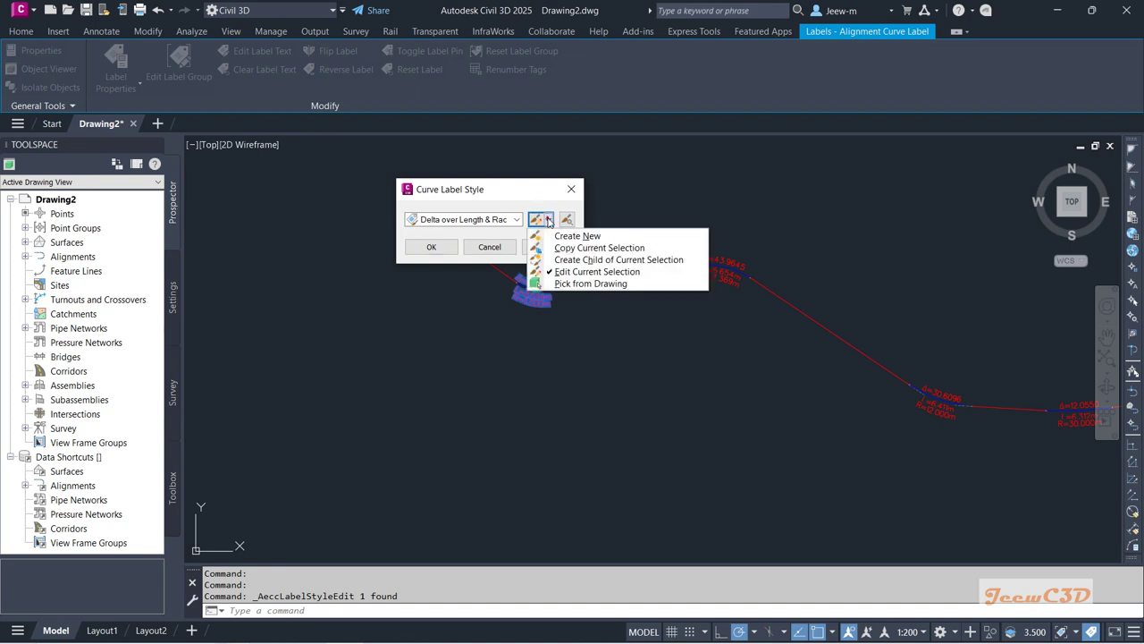
{"action": "left_click", "coordinate": [597, 272]}
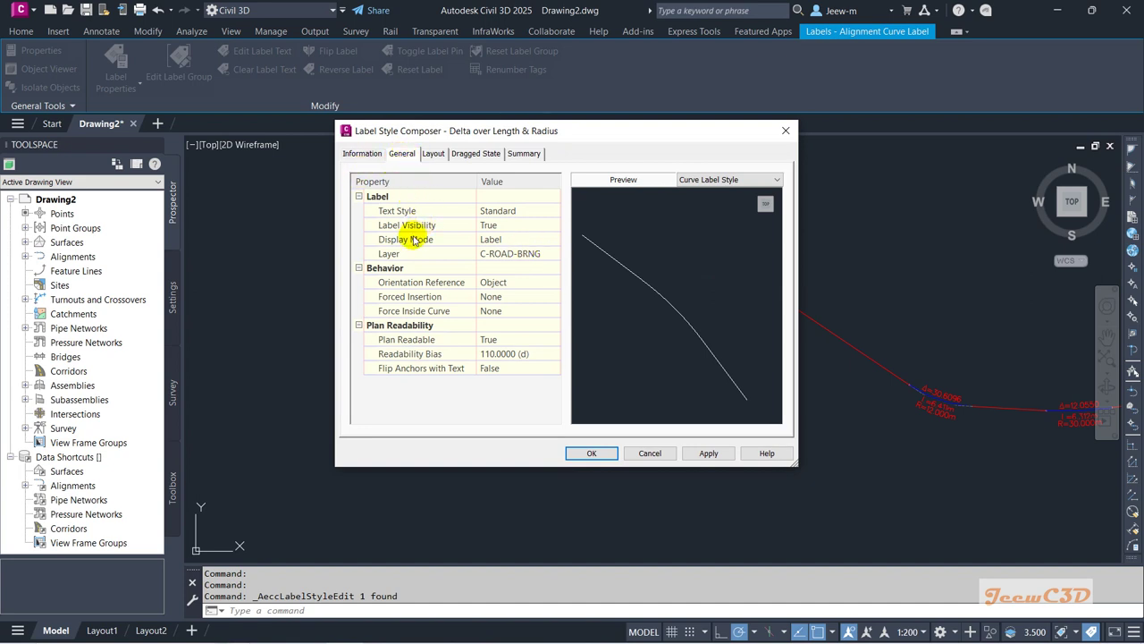
{"action": "left_click", "coordinate": [506, 241]}
{"action": "left_click", "coordinate": [506, 240]}
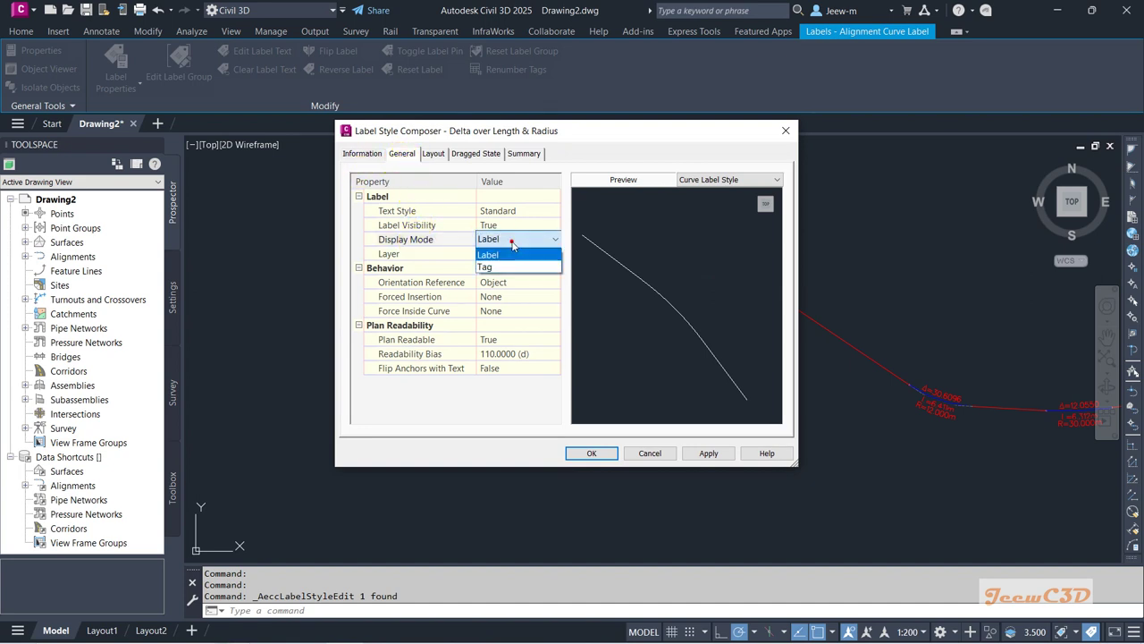
{"action": "left_click", "coordinate": [507, 267]}
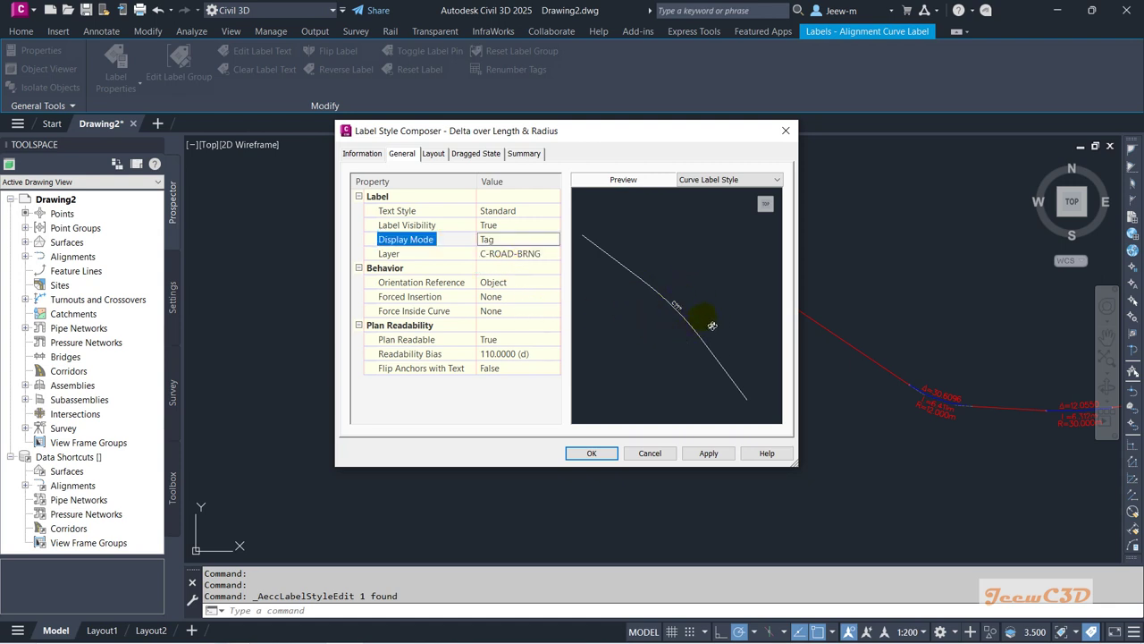
{"action": "left_click", "coordinate": [591, 453]}
{"action": "left_click", "coordinate": [429, 247]}
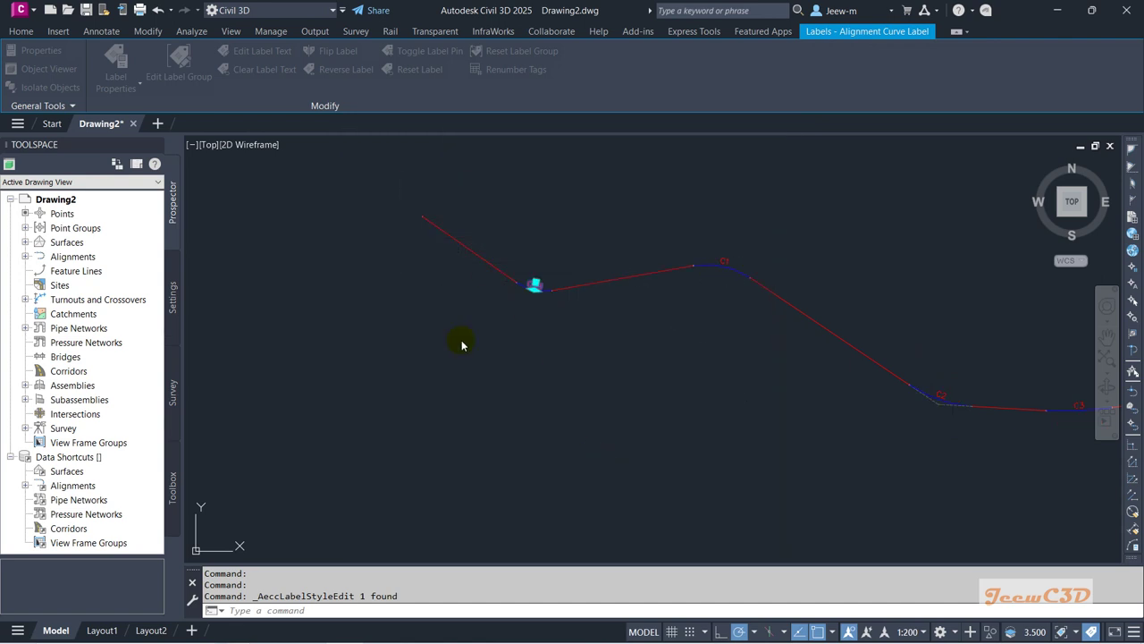
{"action": "key", "text": "Escape"}
{"action": "scroll", "coordinate": [539, 284], "scroll_direction": "up", "scroll_amount": 2}
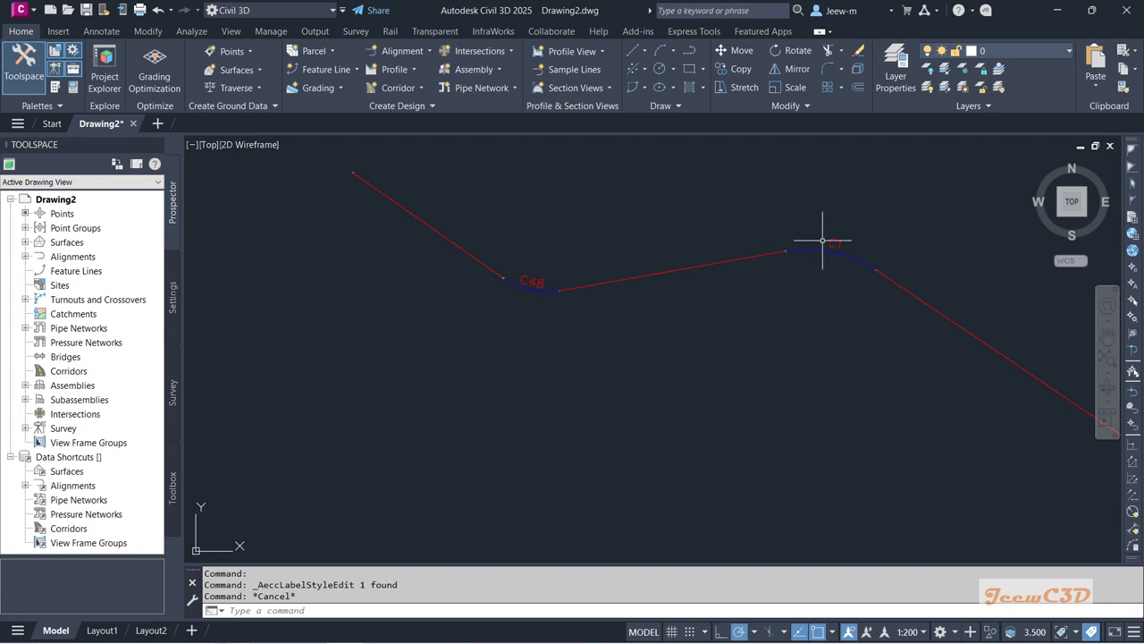
{"action": "scroll", "coordinate": [712, 345], "scroll_direction": "down", "scroll_amount": 3}
{"action": "scroll", "coordinate": [720, 338], "scroll_direction": "up", "scroll_amount": 3}
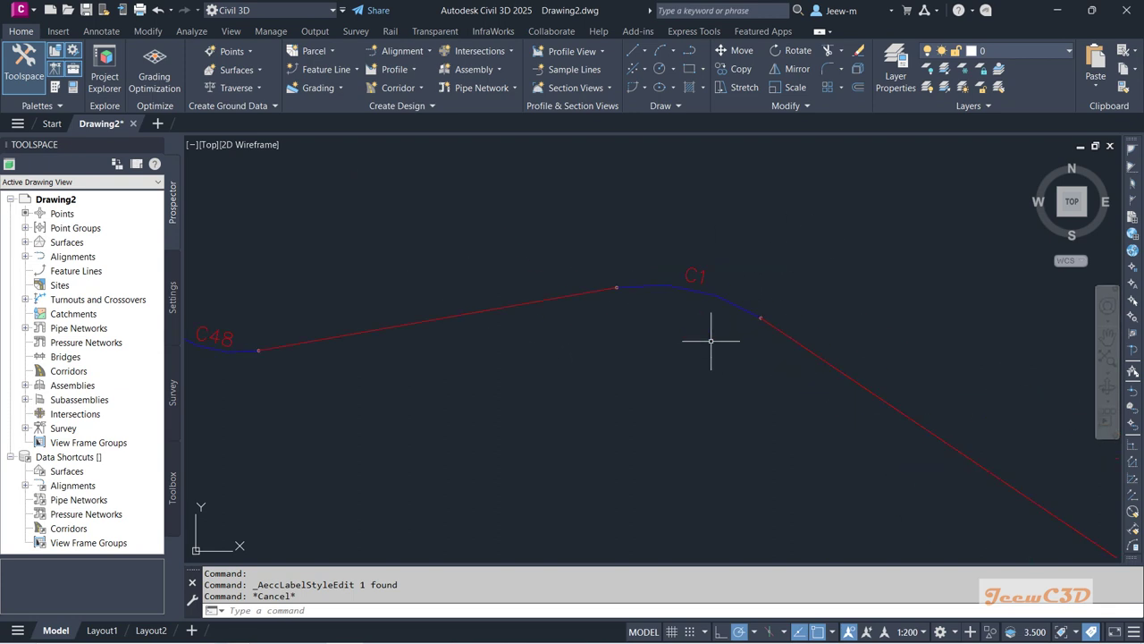
{"action": "scroll", "coordinate": [706, 375], "scroll_direction": "down", "scroll_amount": 1}
{"action": "mouse_move", "coordinate": [807, 414]}
{"action": "middle_mouse_down"}
{"action": "mouse_move", "coordinate": [804, 447]}
{"action": "mouse_move", "coordinate": [533, 289]}
{"action": "mouse_move", "coordinate": [614, 358]}
{"action": "middle_mouse_up"}
{"action": "scroll", "coordinate": [587, 378], "scroll_direction": "up", "scroll_amount": 2}
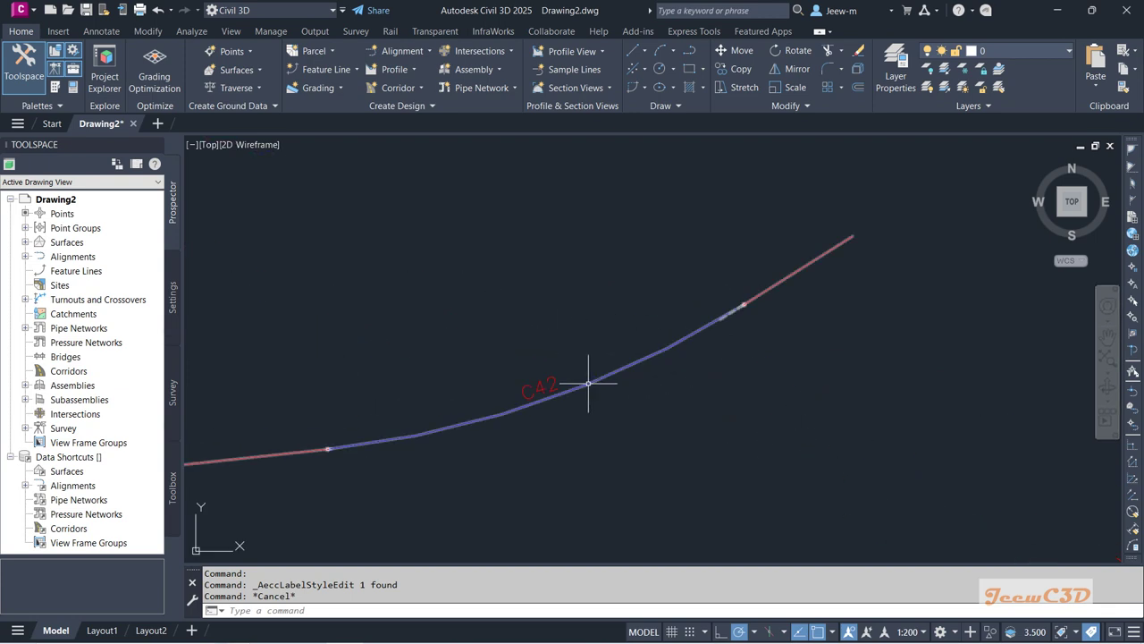
{"action": "scroll", "coordinate": [557, 388], "scroll_direction": "down", "scroll_amount": 2}
{"action": "middle_click_drag", "start_coordinate": [557, 388], "coordinate": [528, 457]}
{"action": "scroll", "coordinate": [531, 332], "scroll_direction": "up", "scroll_amount": 2}
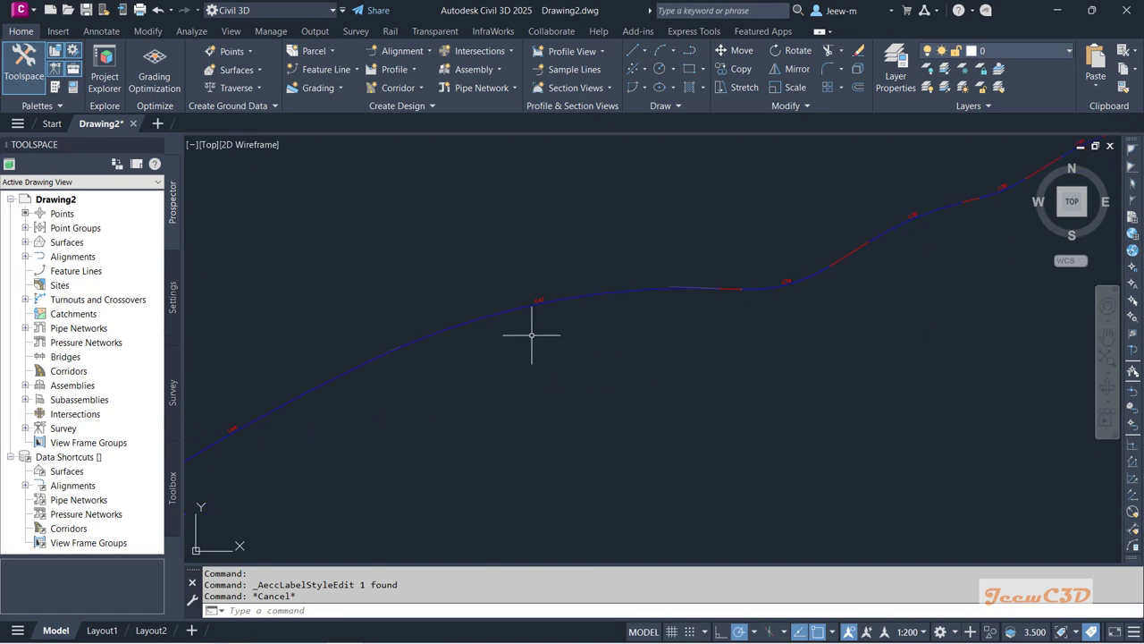
{"action": "scroll", "coordinate": [539, 309], "scroll_direction": "up", "scroll_amount": 1}
{"action": "scroll", "coordinate": [546, 327], "scroll_direction": "down", "scroll_amount": 1}
{"action": "middle_click_drag", "start_coordinate": [546, 327], "coordinate": [501, 403]}
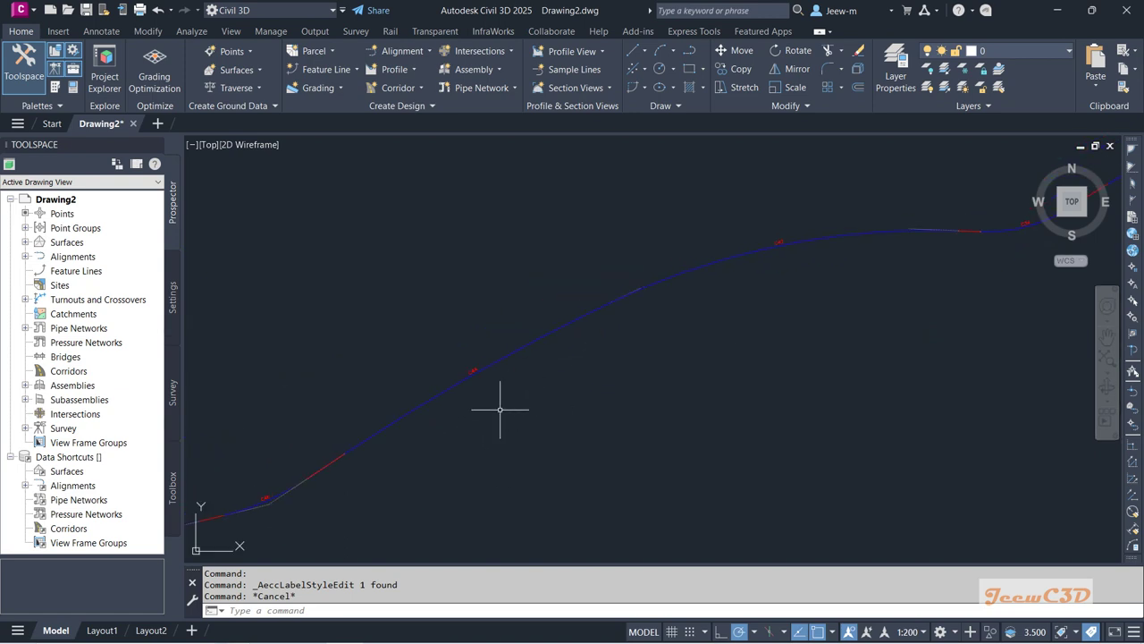
{"action": "scroll", "coordinate": [473, 388], "scroll_direction": "down", "scroll_amount": 1}
{"action": "scroll", "coordinate": [473, 414], "scroll_direction": "up", "scroll_amount": 1}
{"action": "scroll", "coordinate": [590, 383], "scroll_direction": "down", "scroll_amount": 1}
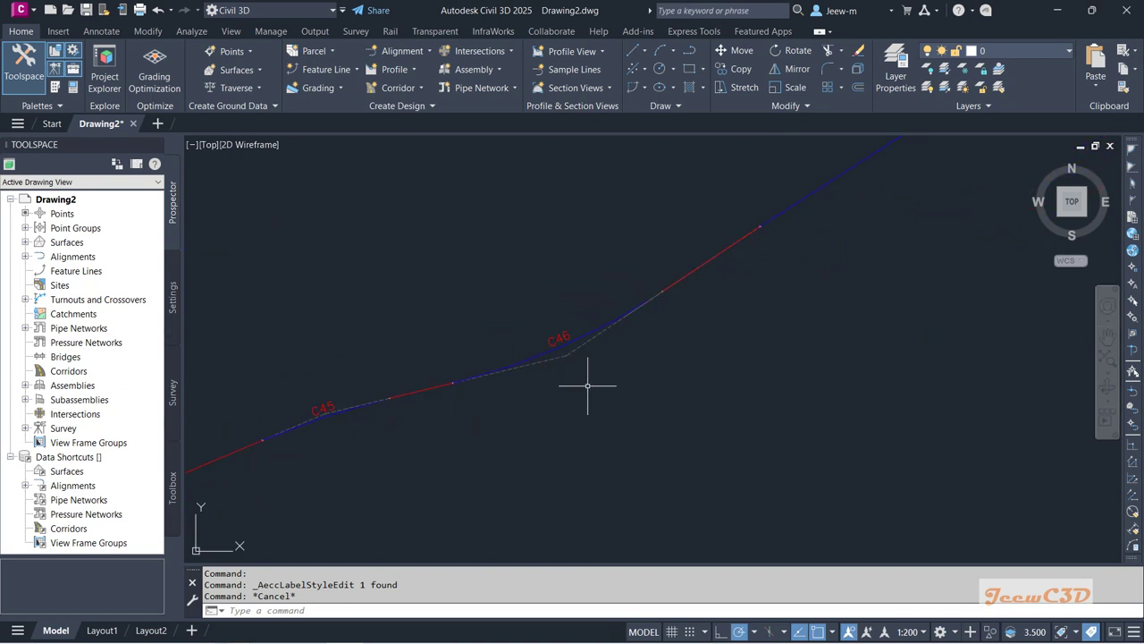
{"action": "scroll", "coordinate": [592, 388], "scroll_direction": "down", "scroll_amount": 4}
{"action": "mouse_move", "coordinate": [598, 318]}
{"action": "middle_mouse_down"}
{"action": "mouse_move", "coordinate": [629, 334]}
{"action": "mouse_move", "coordinate": [627, 306]}
{"action": "middle_mouse_up"}
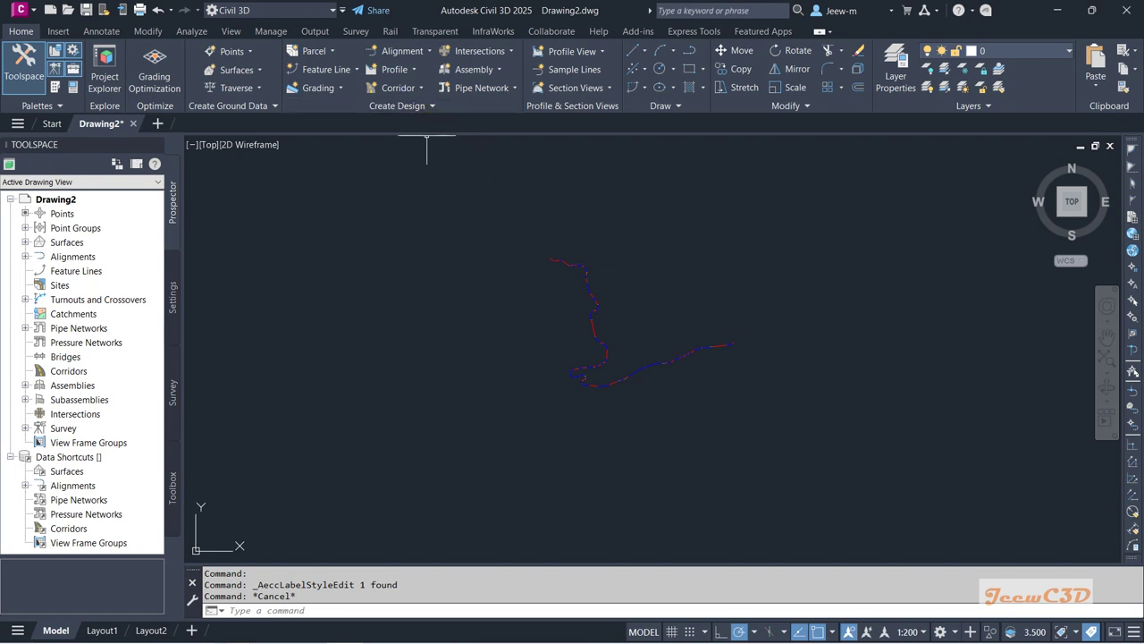
Select all 48 curve labels with Select Similar and erase them
{"action": "scroll", "coordinate": [549, 266], "scroll_direction": "up", "scroll_amount": 5}
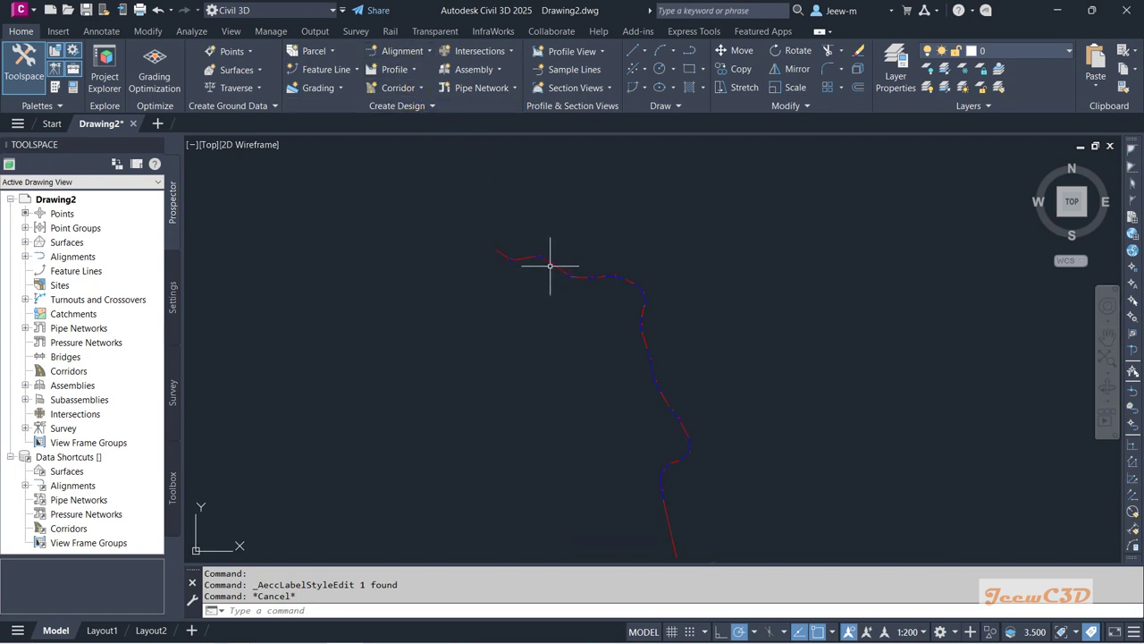
{"action": "scroll", "coordinate": [501, 260], "scroll_direction": "up", "scroll_amount": 4}
{"action": "left_click", "coordinate": [429, 190]}
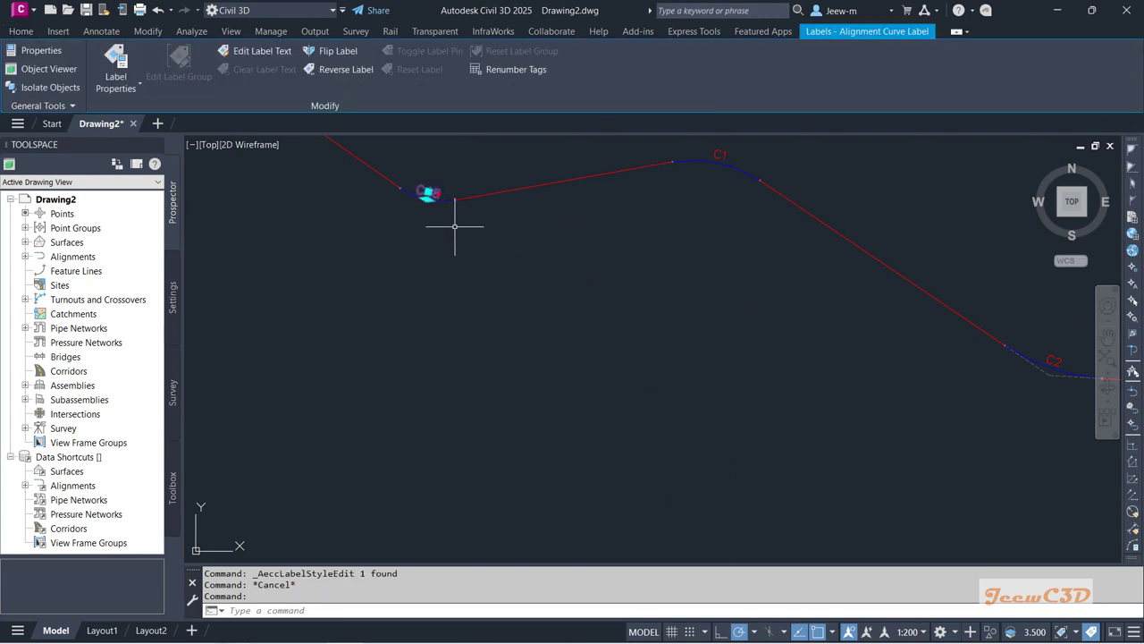
{"action": "right_click", "coordinate": [484, 267]}
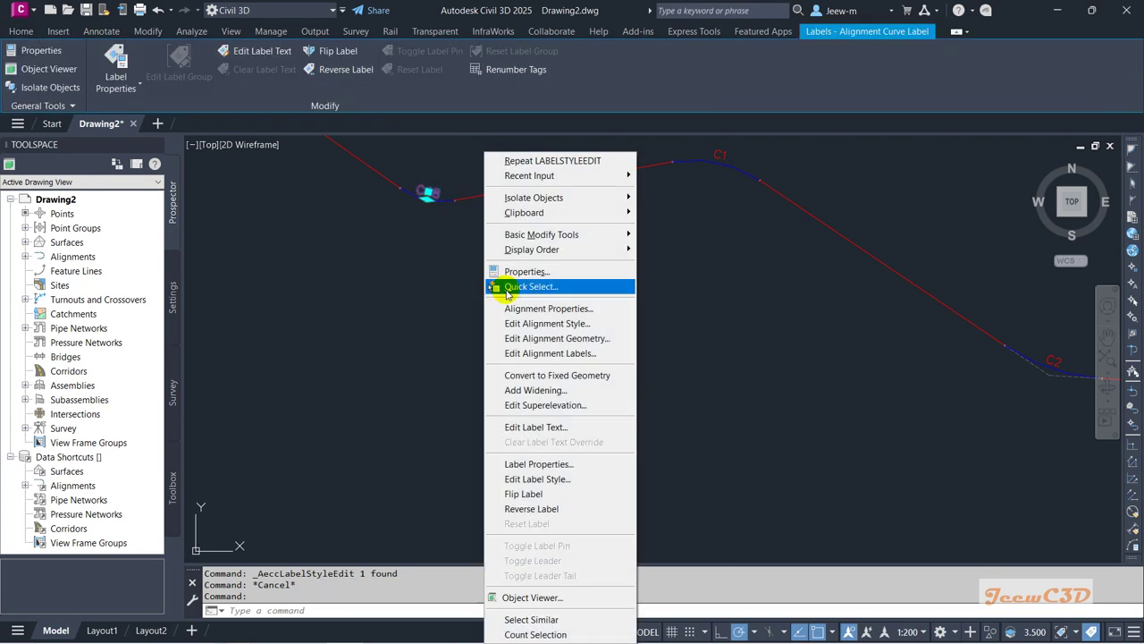
{"action": "left_click", "coordinate": [536, 619]}
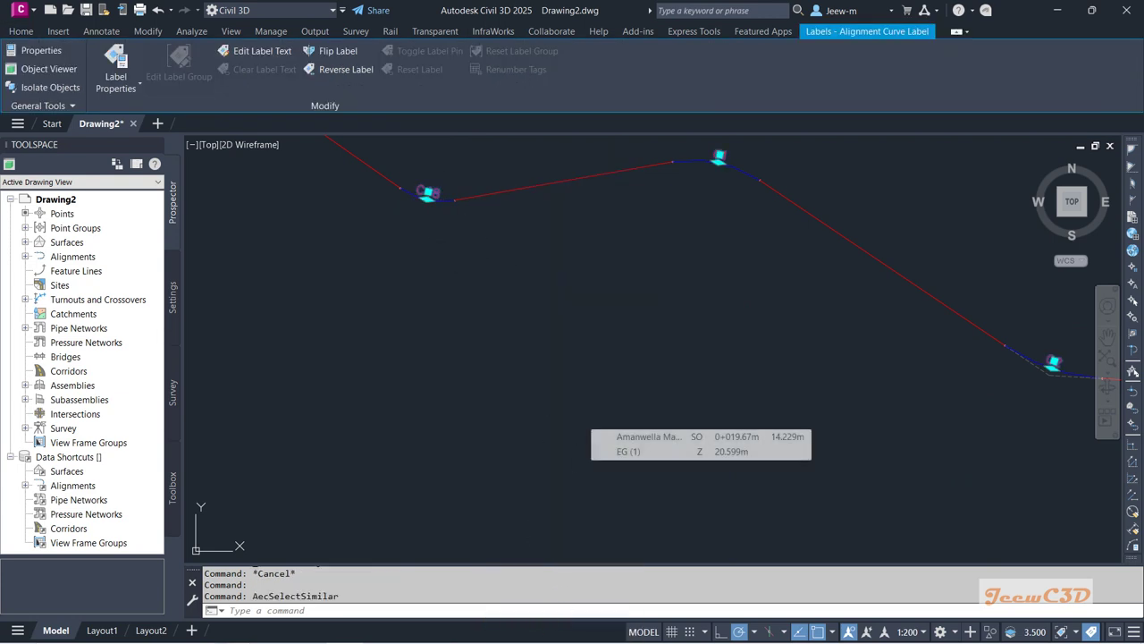
{"action": "key", "text": "Delete"}
{"action": "scroll", "coordinate": [544, 366], "scroll_direction": "down", "scroll_amount": 3}
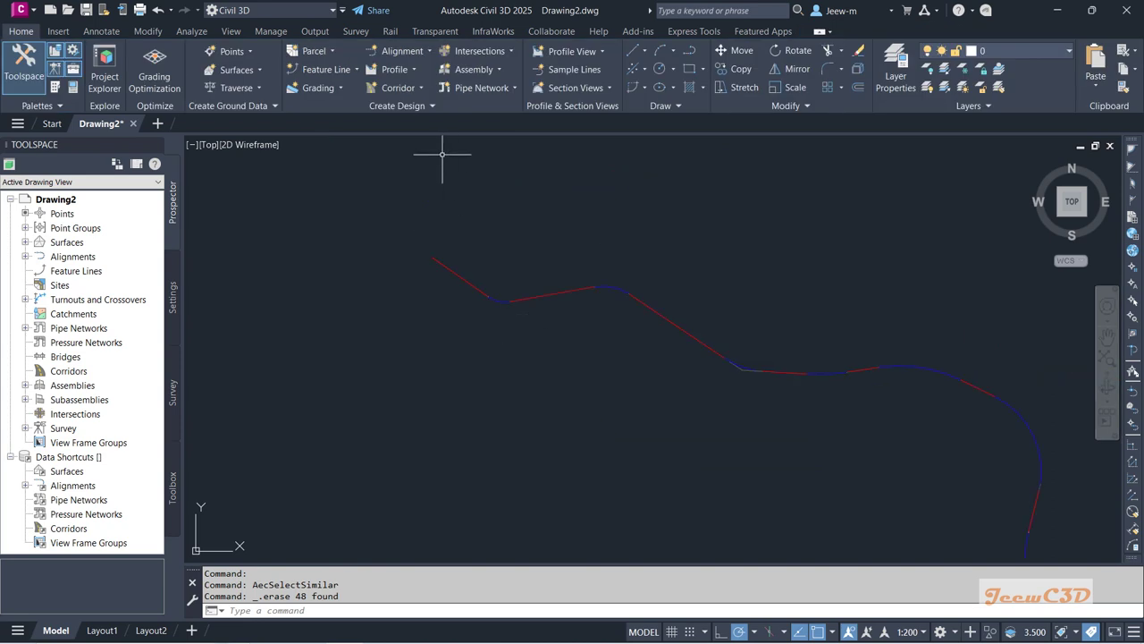
{"action": "left_click", "coordinate": [402, 51]}
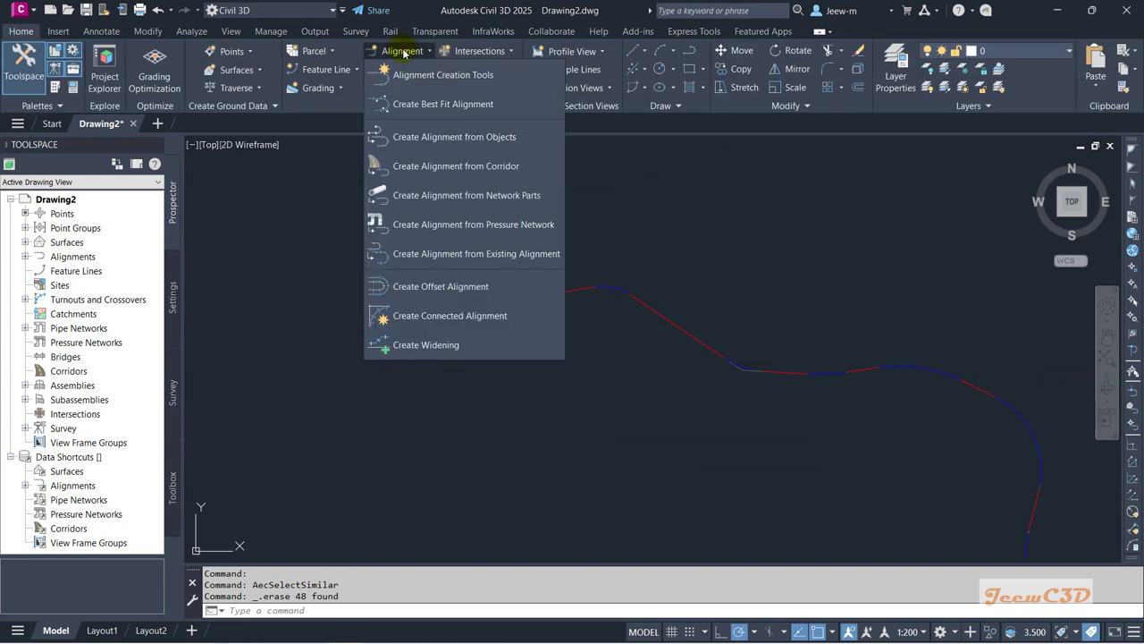
Create a new alignment from the existing one, spanning station 0+000 to about 0+980.84m
{"action": "left_click", "coordinate": [513, 255]}
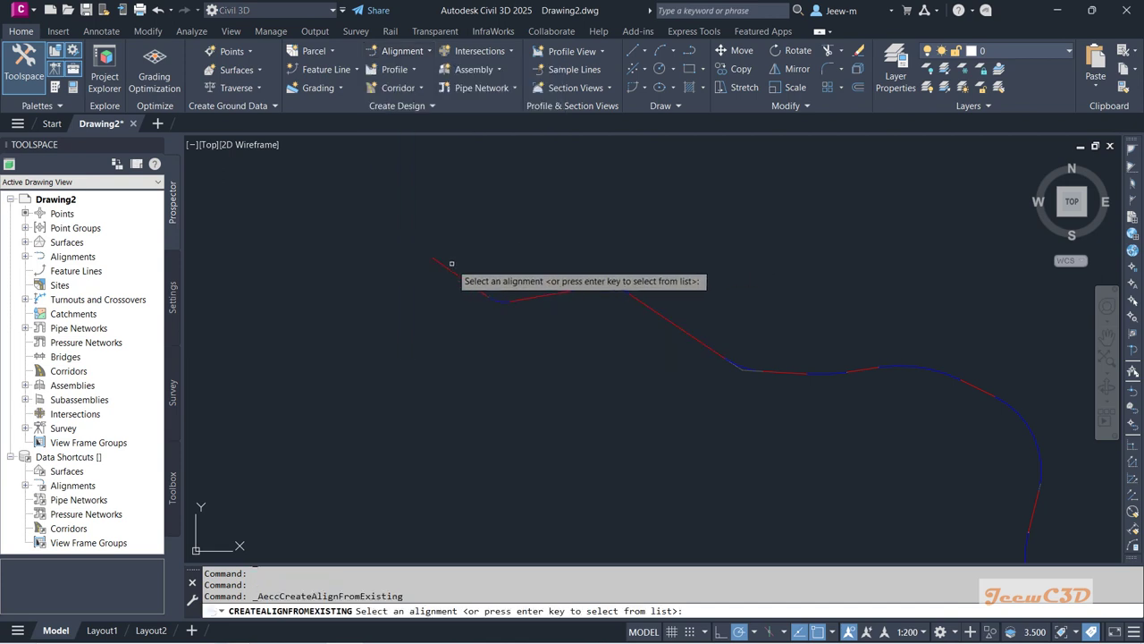
{"action": "left_click", "coordinate": [447, 266]}
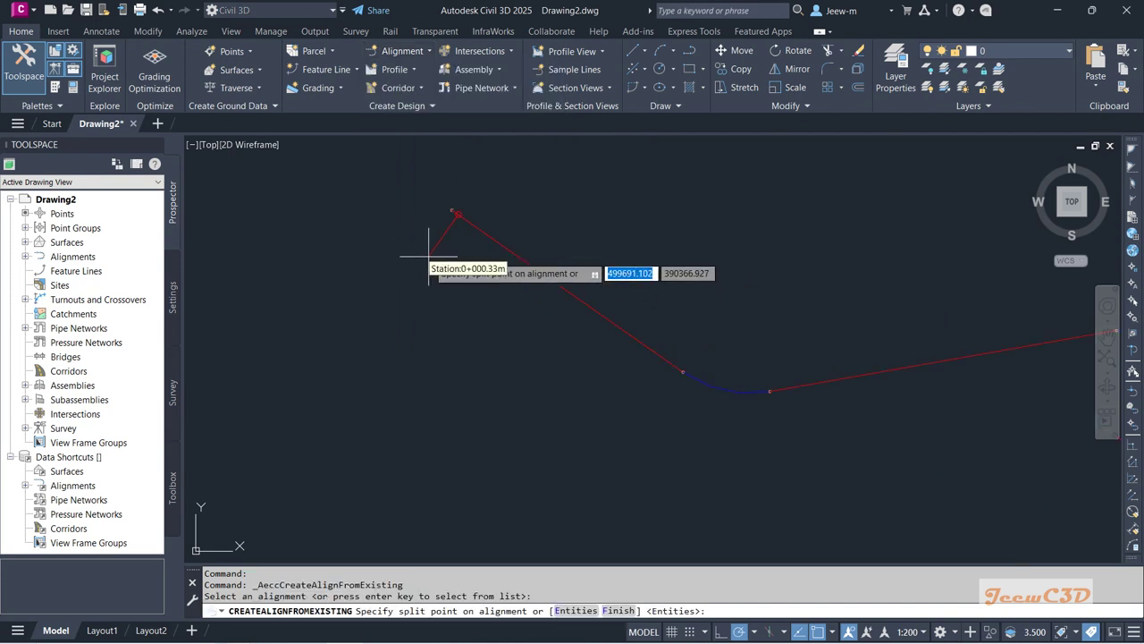
{"action": "scroll", "coordinate": [460, 219], "scroll_direction": "up", "scroll_amount": 4}
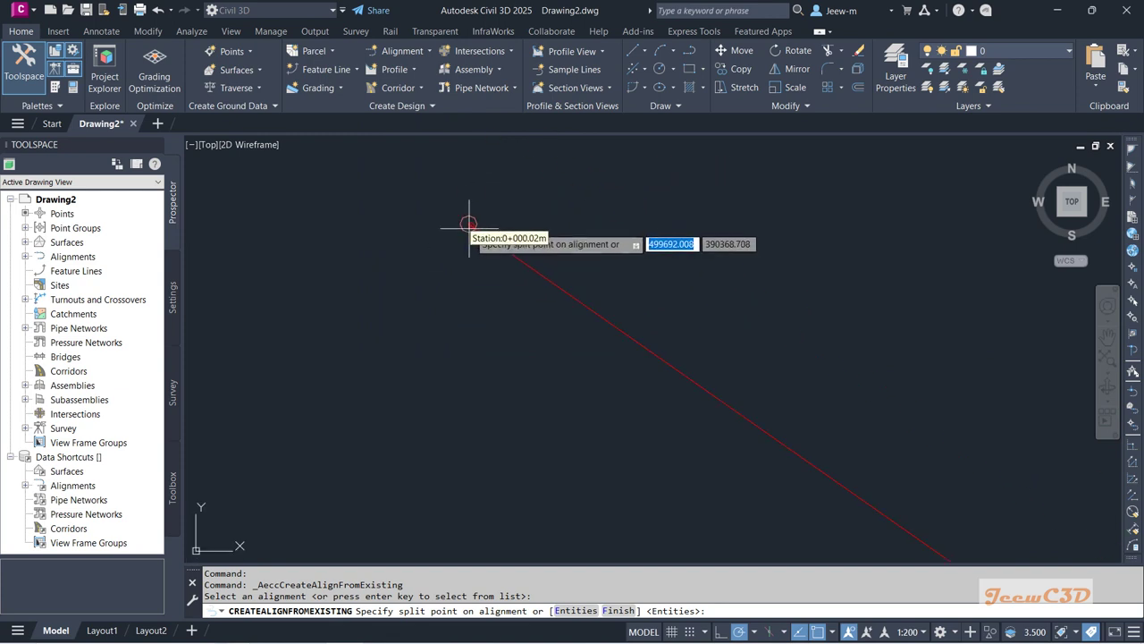
{"action": "left_click", "coordinate": [468, 222]}
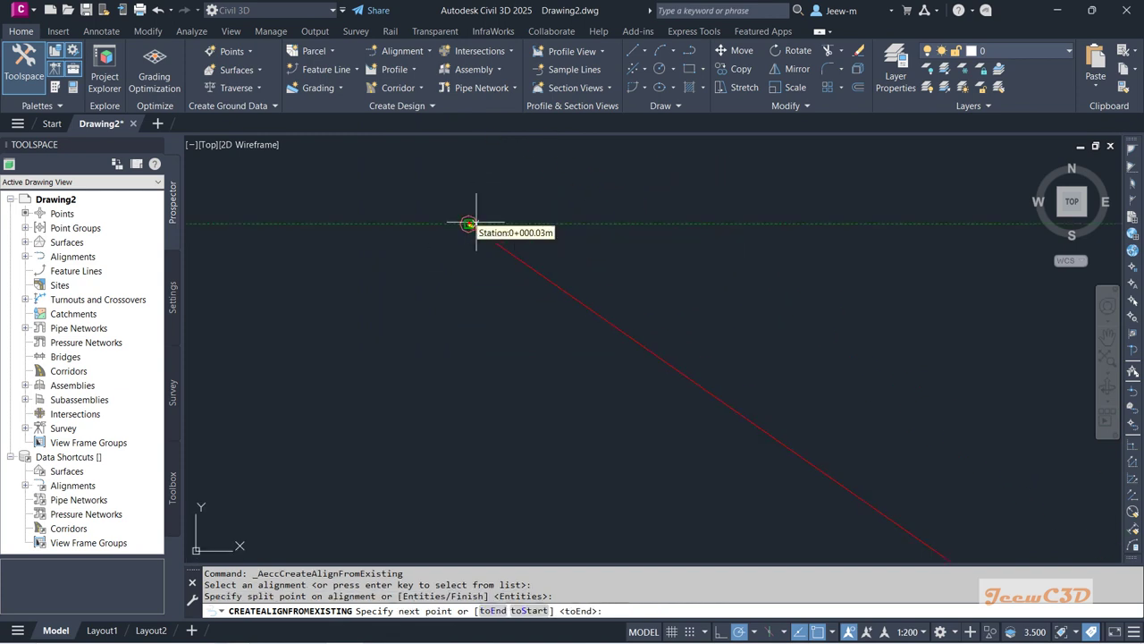
{"action": "scroll", "coordinate": [501, 273], "scroll_direction": "up", "scroll_amount": 4}
{"action": "scroll", "coordinate": [620, 286], "scroll_direction": "down", "scroll_amount": 4}
{"action": "scroll", "coordinate": [619, 286], "scroll_direction": "down", "scroll_amount": 4}
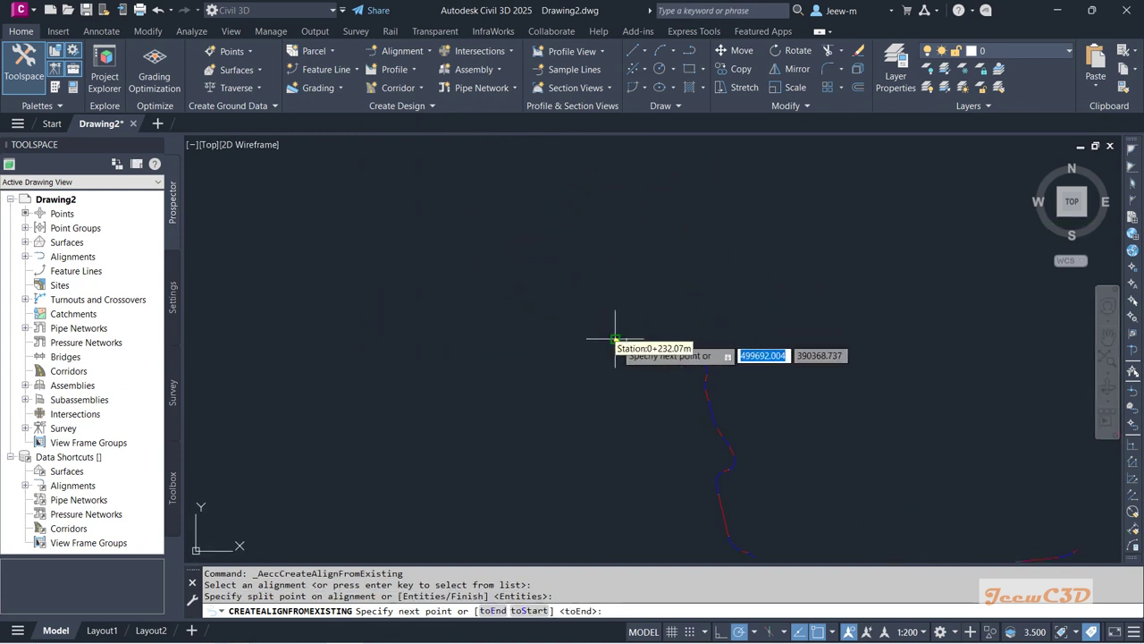
{"action": "scroll", "coordinate": [686, 371], "scroll_direction": "up", "scroll_amount": 5}
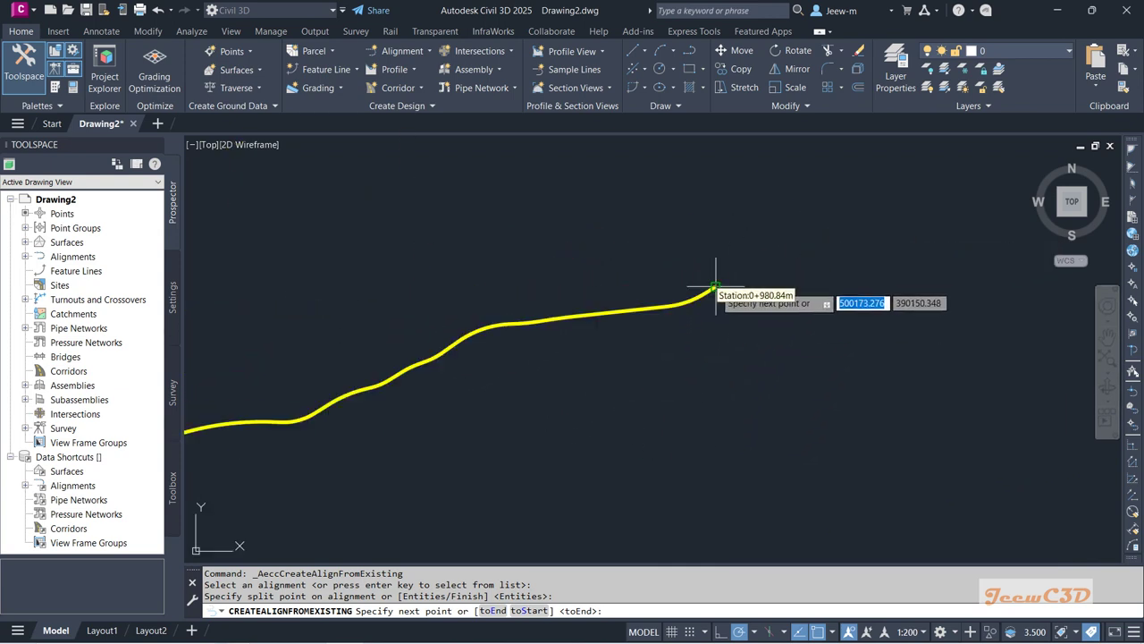
{"action": "left_click", "coordinate": [716, 288]}
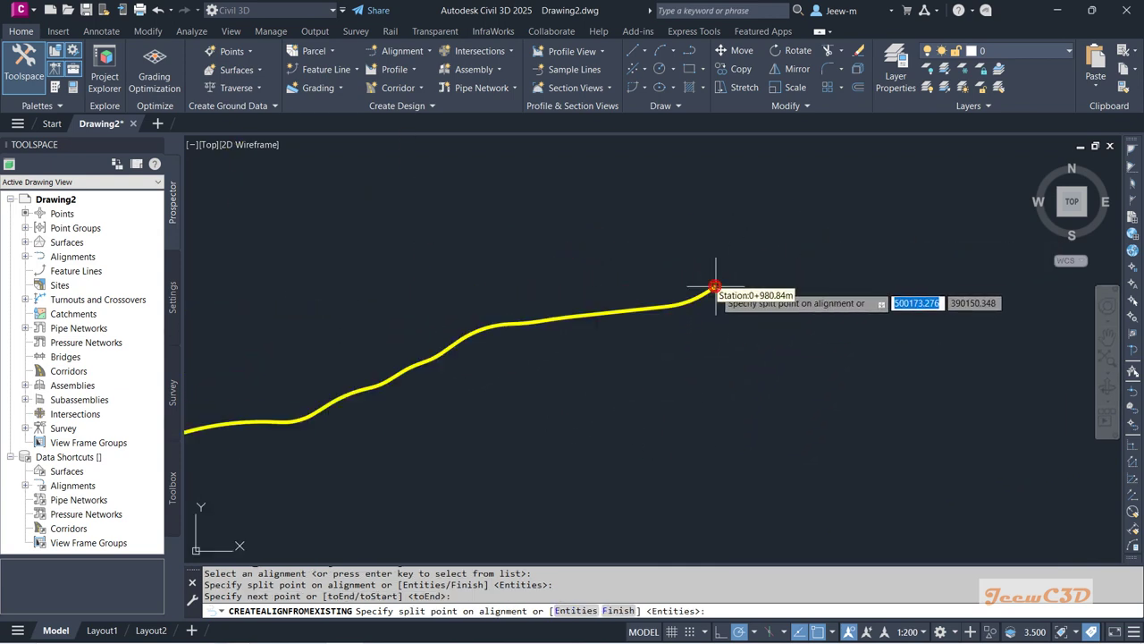
{"action": "left_click", "coordinate": [623, 610]}
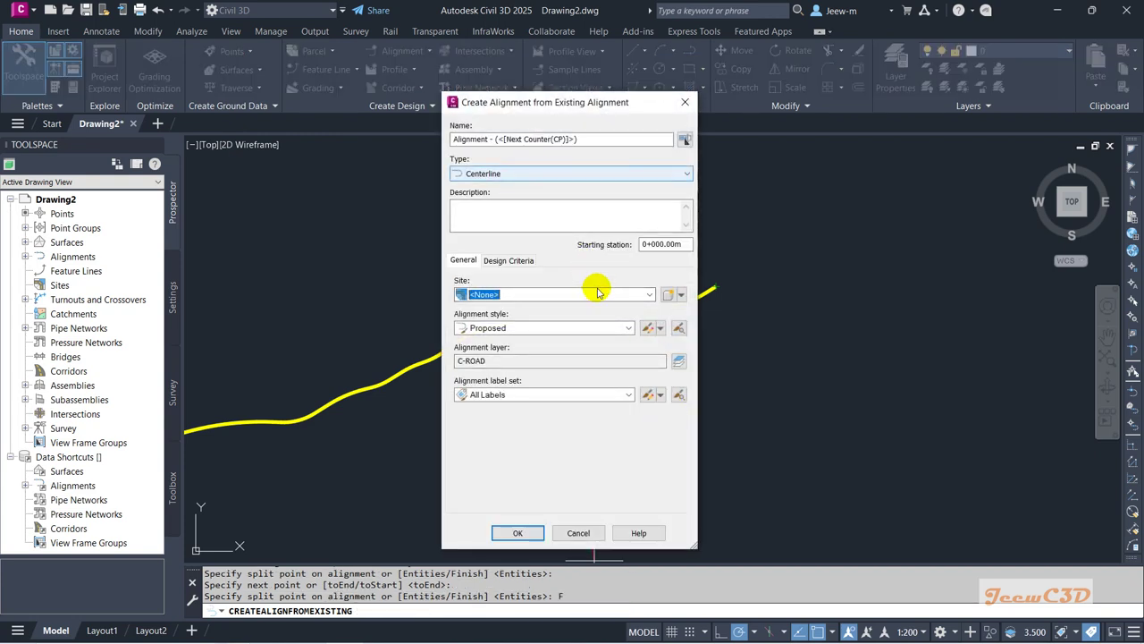
Create the copied alignment with the _No Labels label set
{"action": "left_click", "coordinate": [544, 393]}
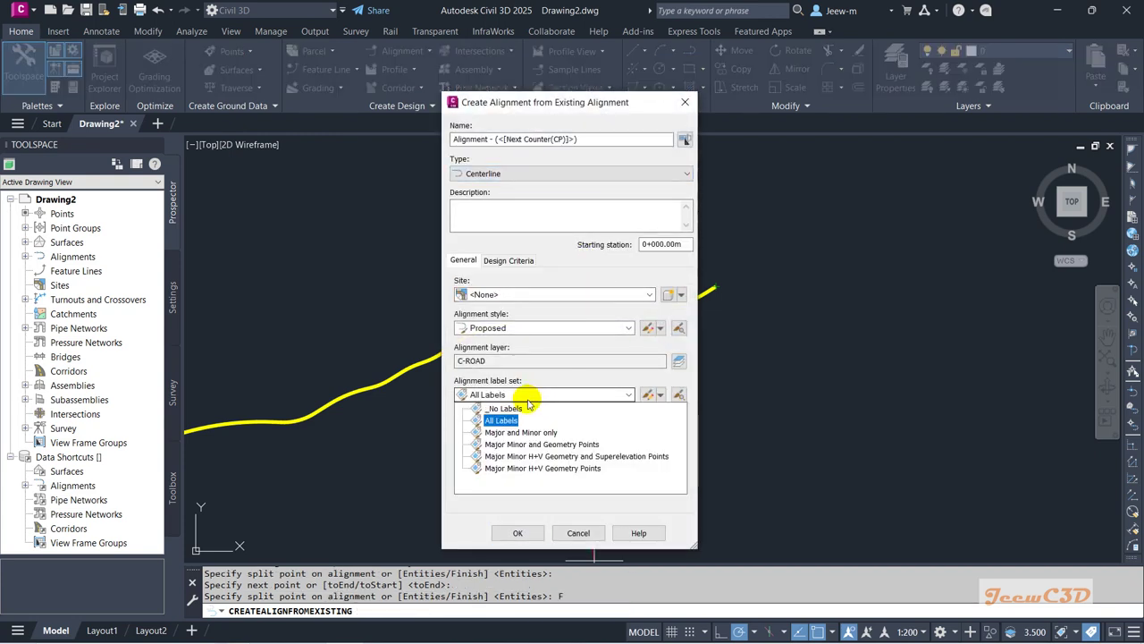
{"action": "left_click", "coordinate": [503, 409]}
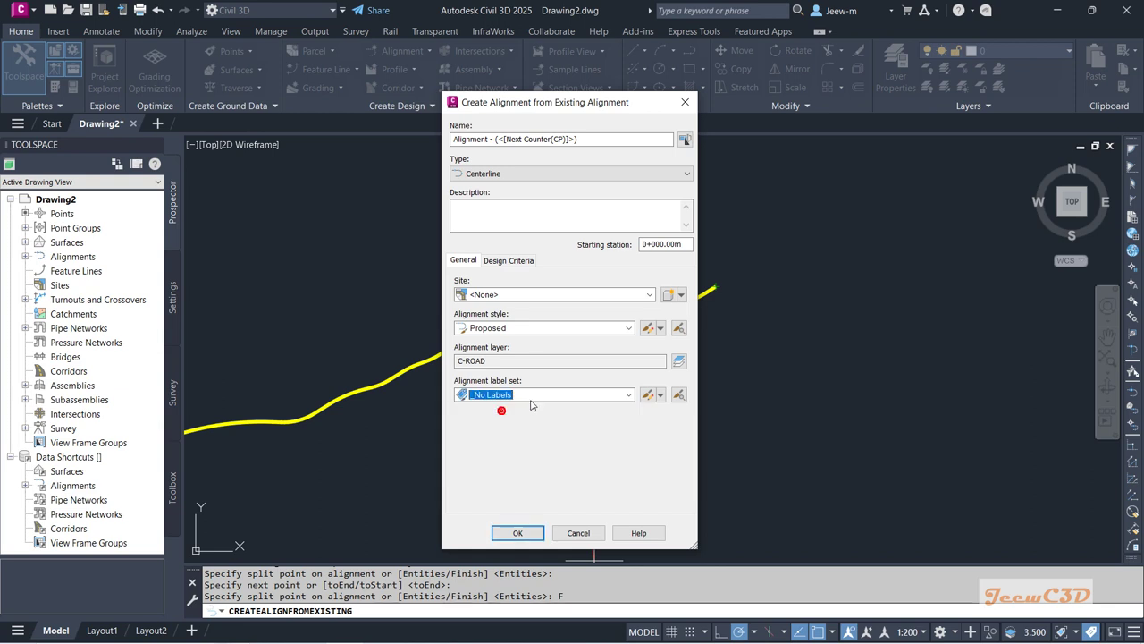
{"action": "left_click", "coordinate": [518, 531]}
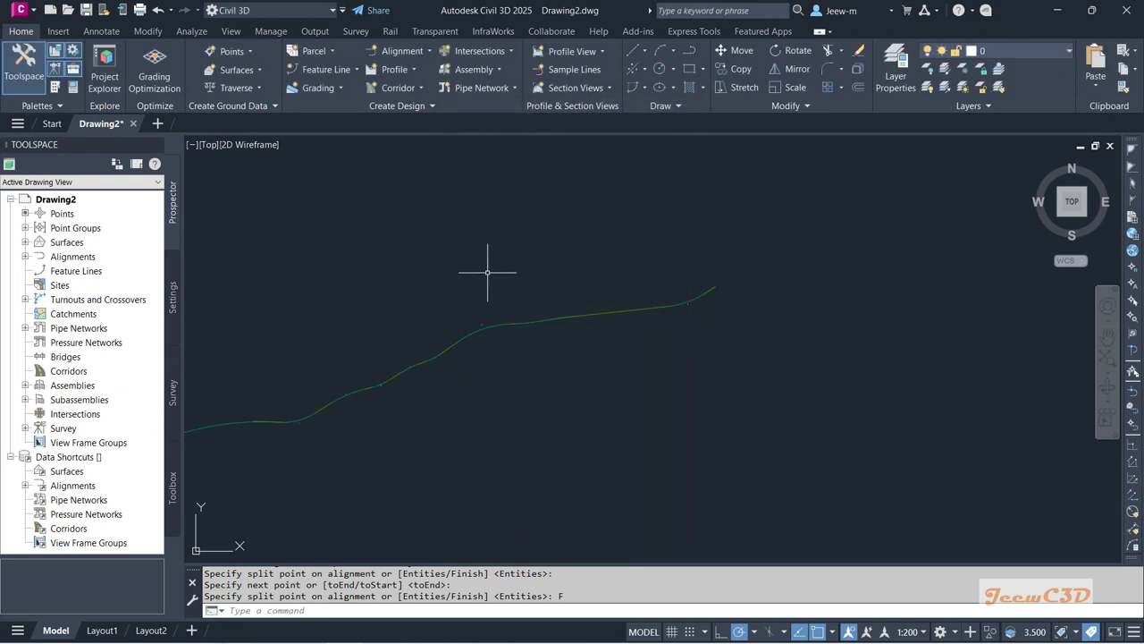
{"action": "scroll", "coordinate": [487, 272], "scroll_direction": "down", "scroll_amount": 3}
{"action": "scroll", "coordinate": [462, 304], "scroll_direction": "up", "scroll_amount": 4}
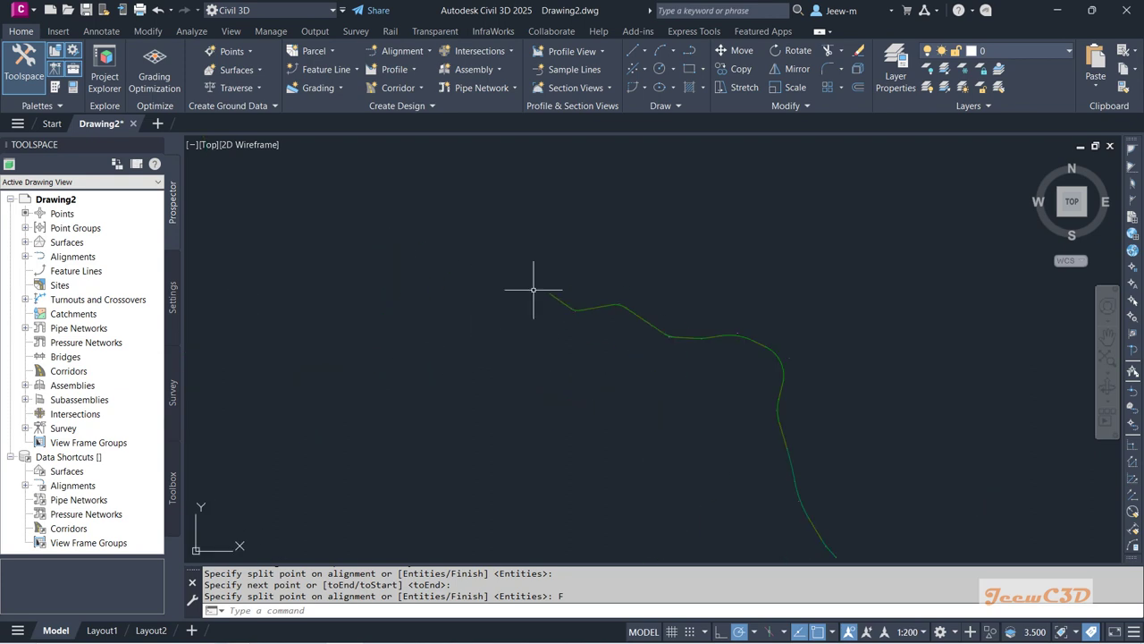
{"action": "scroll", "coordinate": [541, 295], "scroll_direction": "up", "scroll_amount": 2}
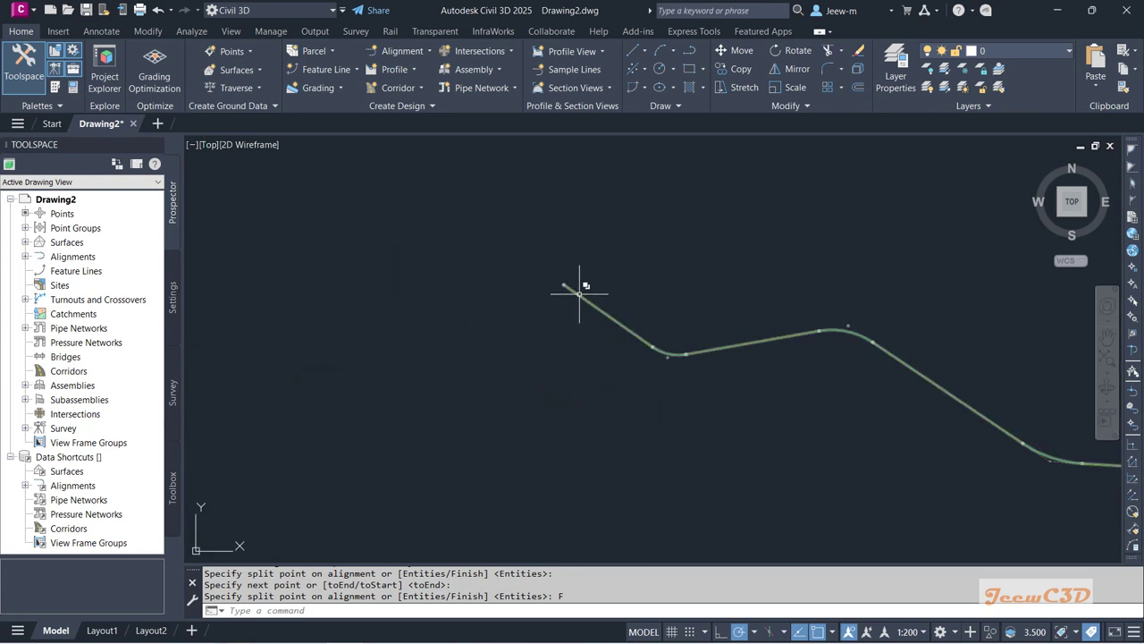
Select the first of the two overlapping alignments from the selection chooser
{"action": "left_click", "coordinate": [579, 292]}
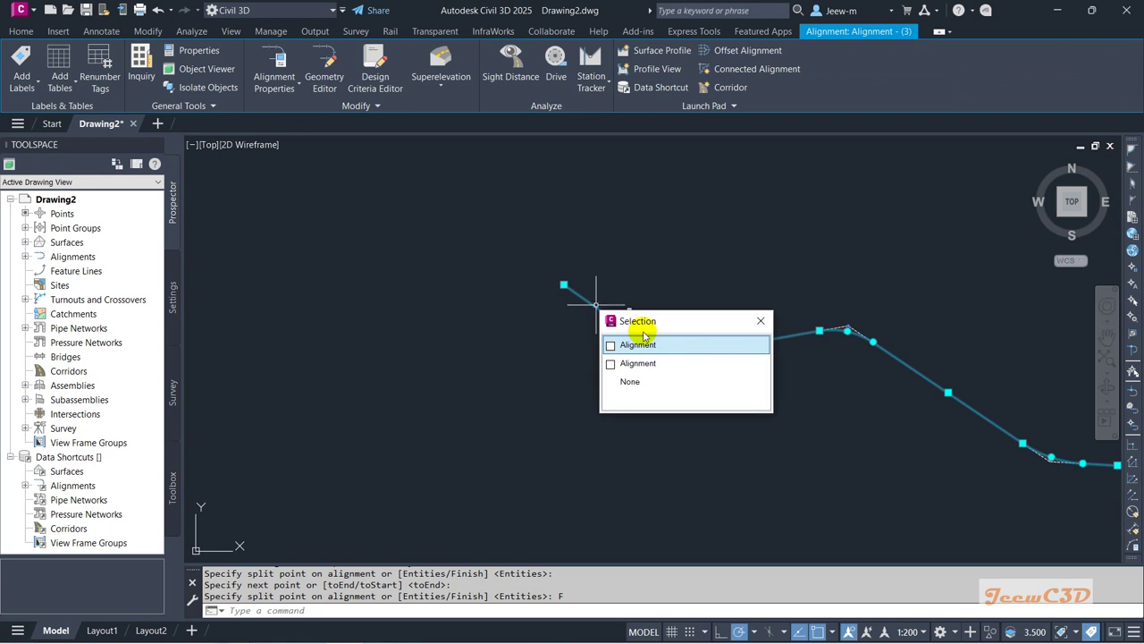
{"action": "key", "text": "Escape"}
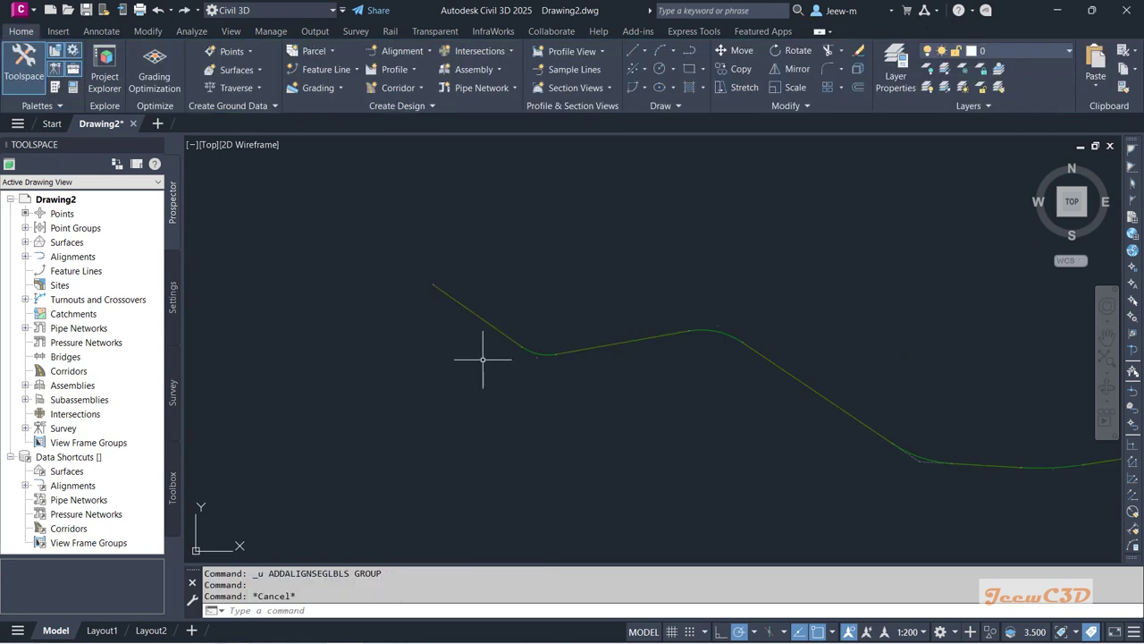
{"action": "left_click", "coordinate": [472, 309]}
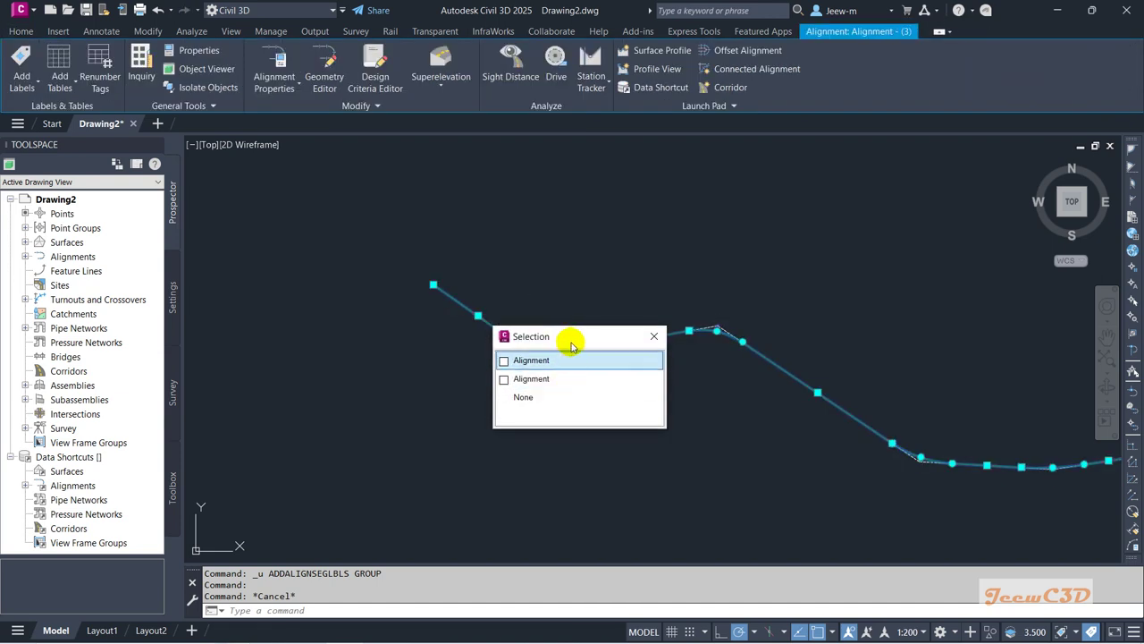
{"action": "left_click_drag", "start_coordinate": [548, 341], "coordinate": [364, 345]}
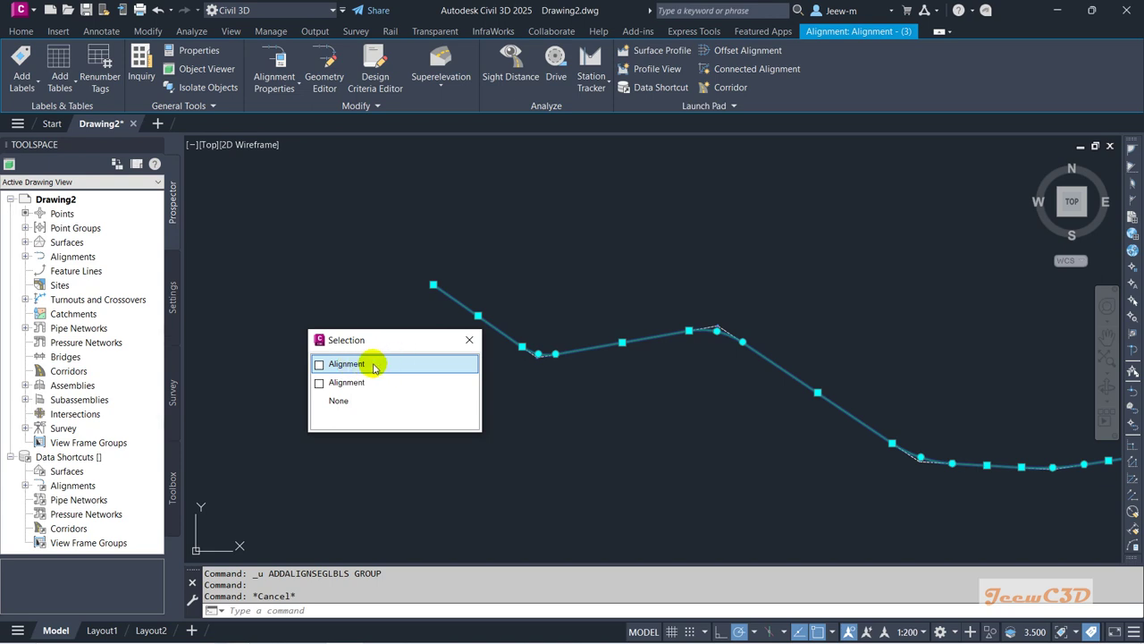
{"action": "left_click", "coordinate": [373, 365]}
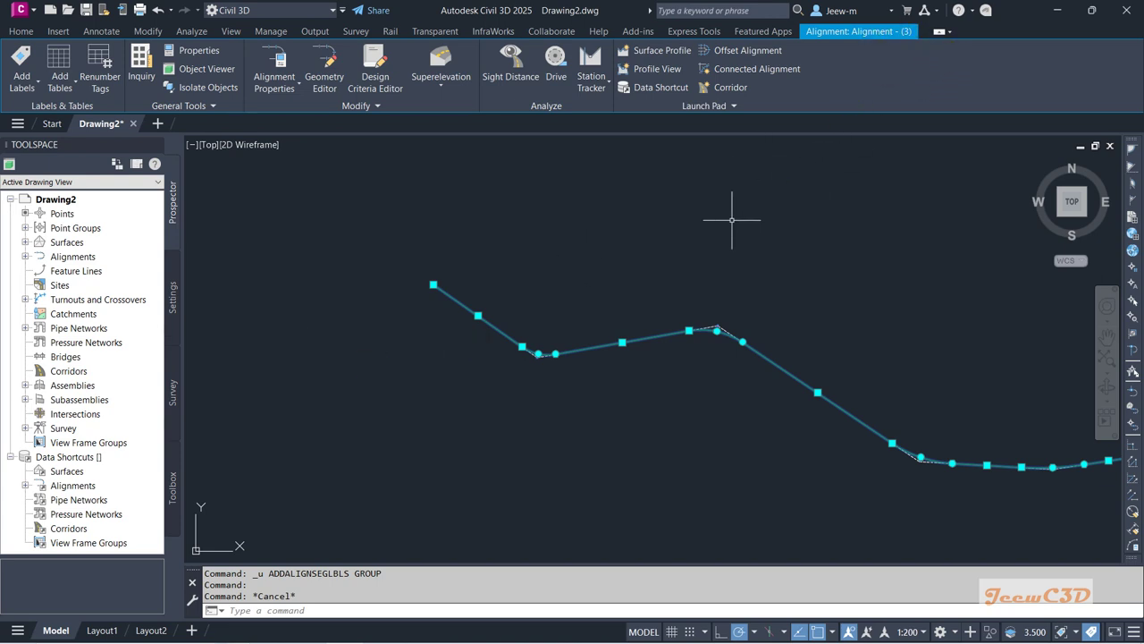
In Renumber Tags settings, confirm curve tags start at 1 with increment 1
{"action": "left_click", "coordinate": [98, 90]}
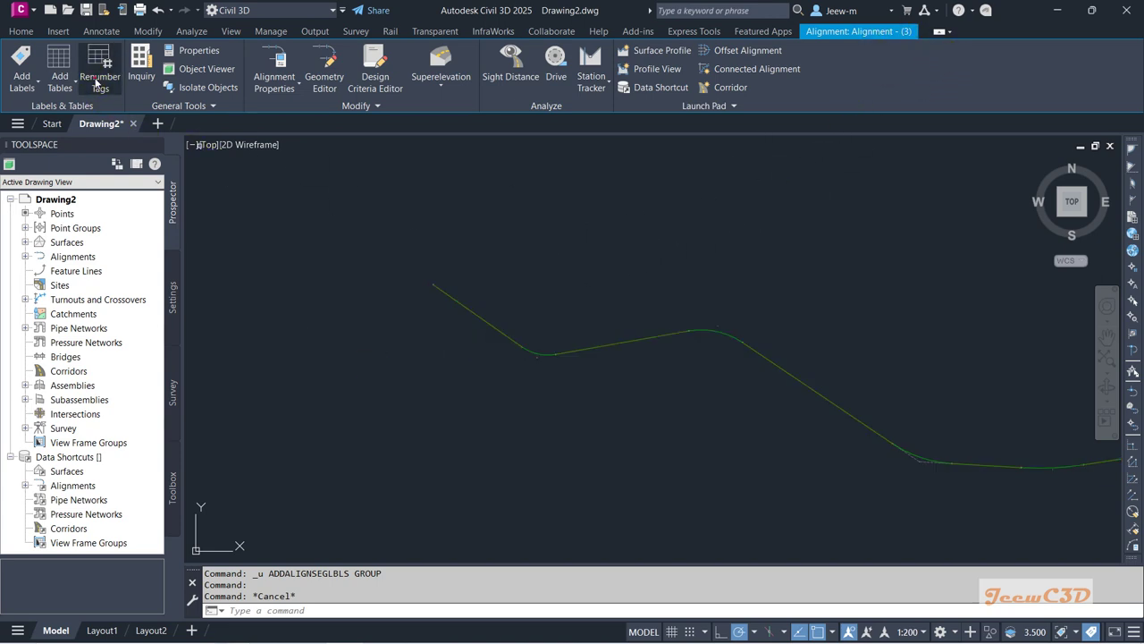
{"action": "left_click", "coordinate": [506, 613]}
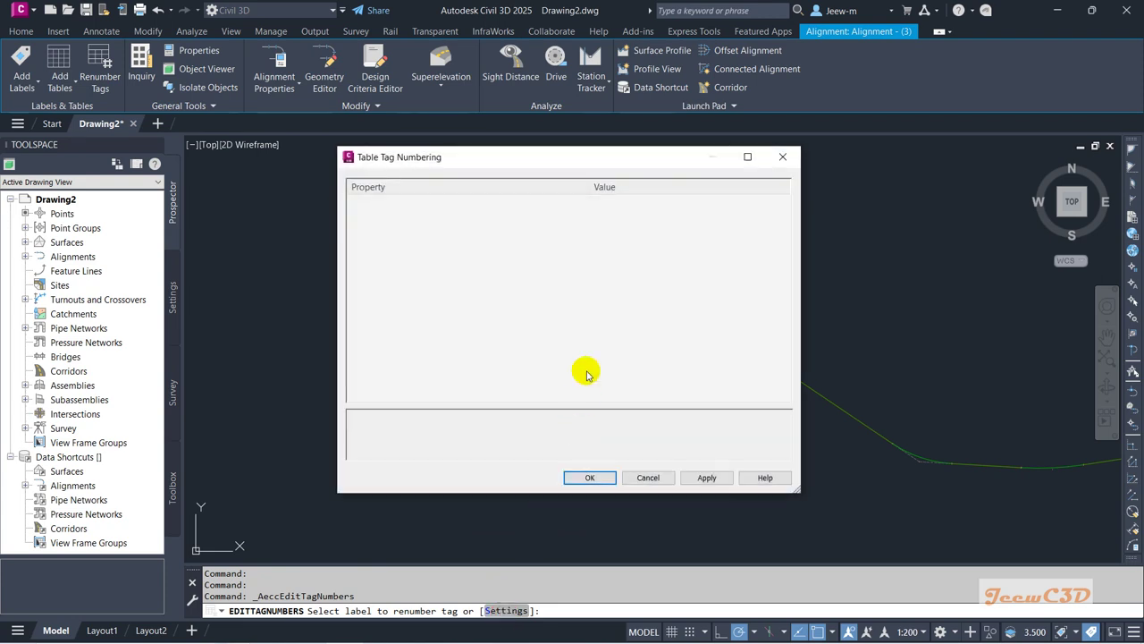
{"action": "left_click", "coordinate": [598, 246]}
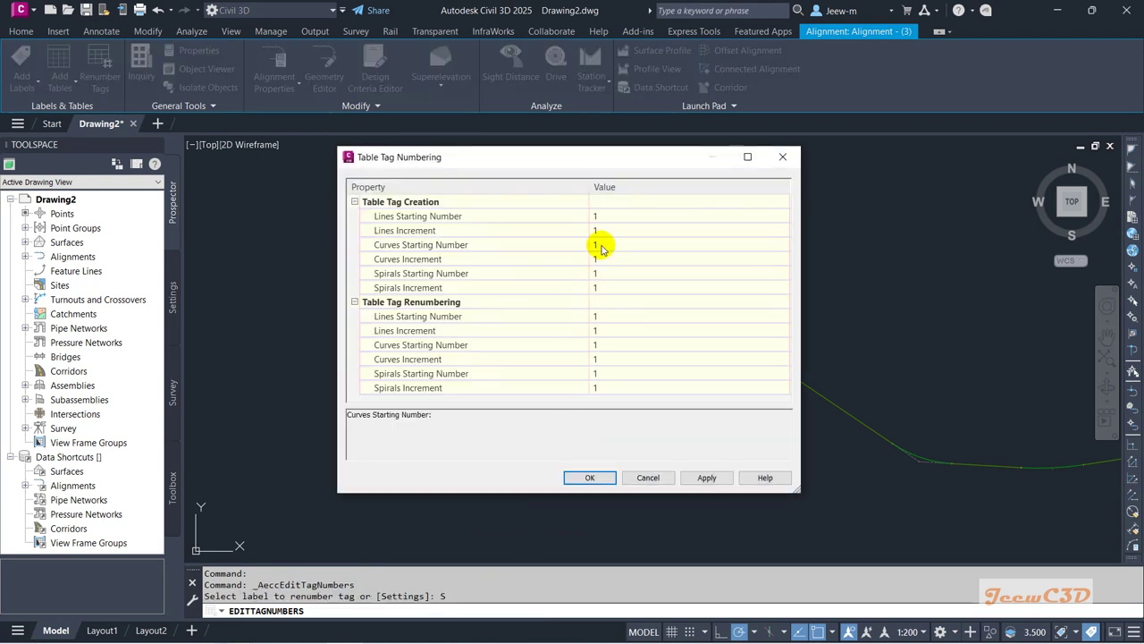
{"action": "left_click", "coordinate": [601, 245]}
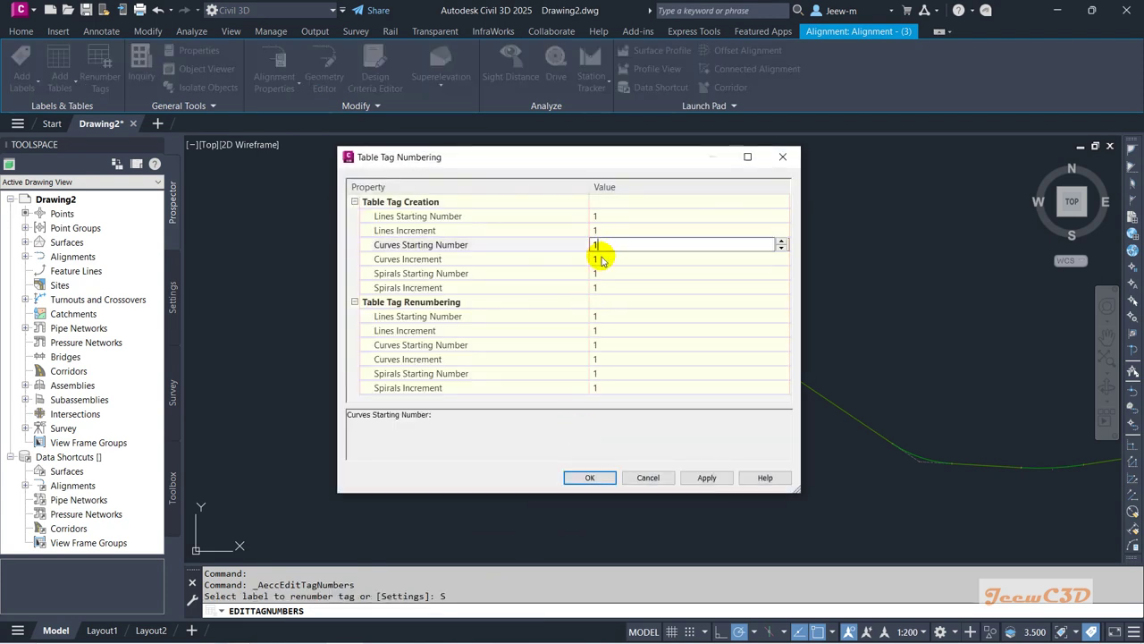
{"action": "left_click", "coordinate": [601, 258]}
{"action": "left_click", "coordinate": [618, 248]}
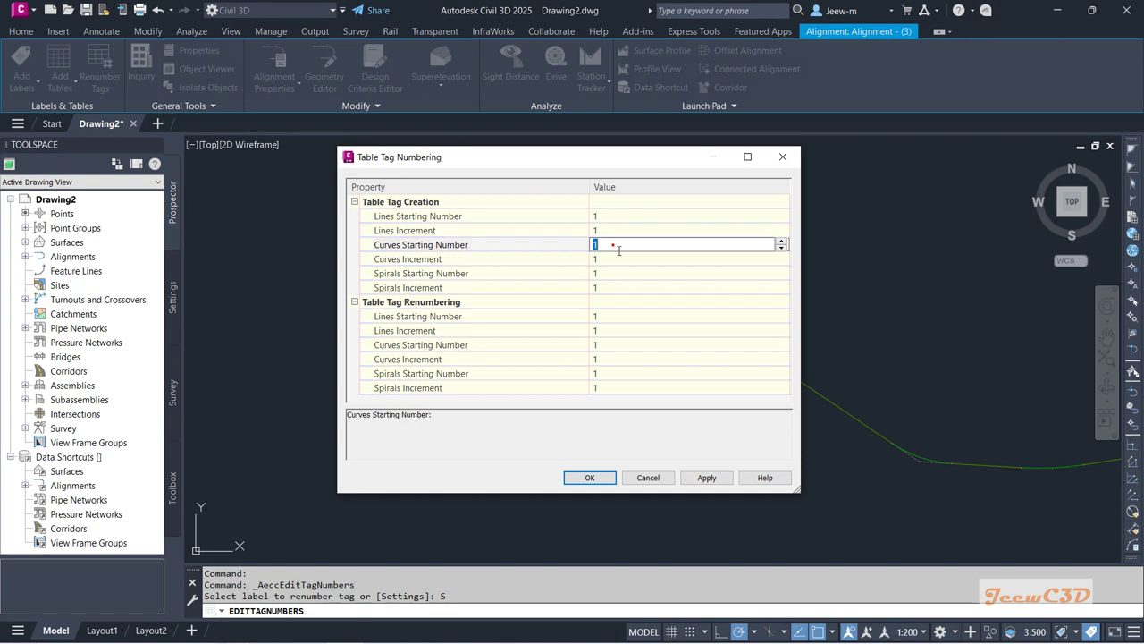
{"action": "left_click", "coordinate": [590, 478]}
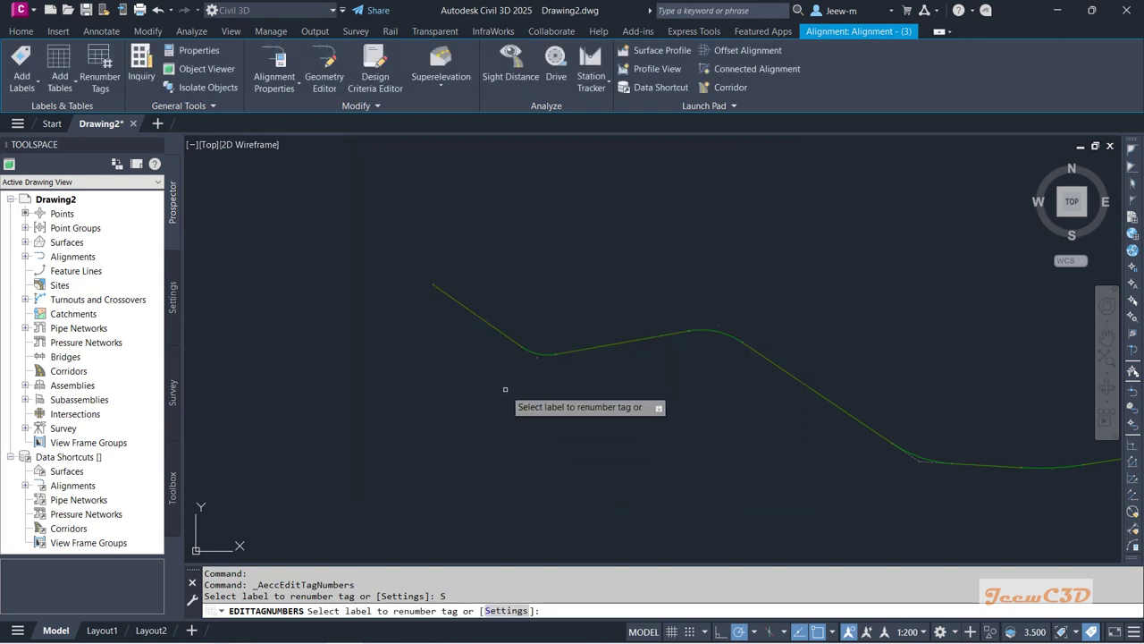
{"action": "left_click", "coordinate": [20, 93]}
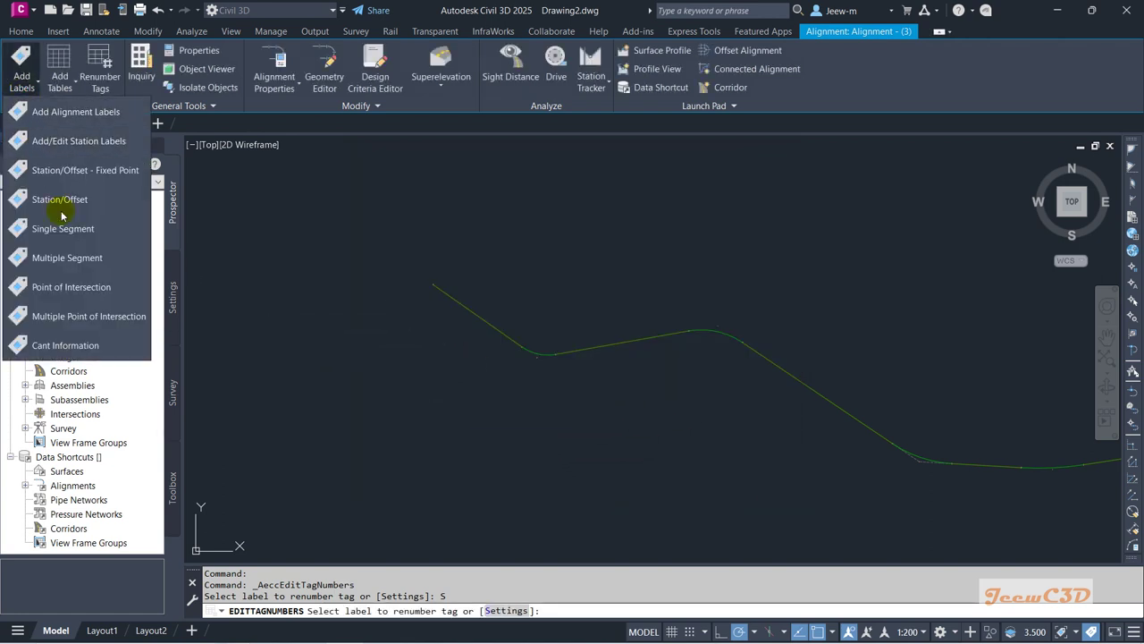
Label every segment of the alignment, picking it from the overlapping objects
{"action": "left_click", "coordinate": [85, 261]}
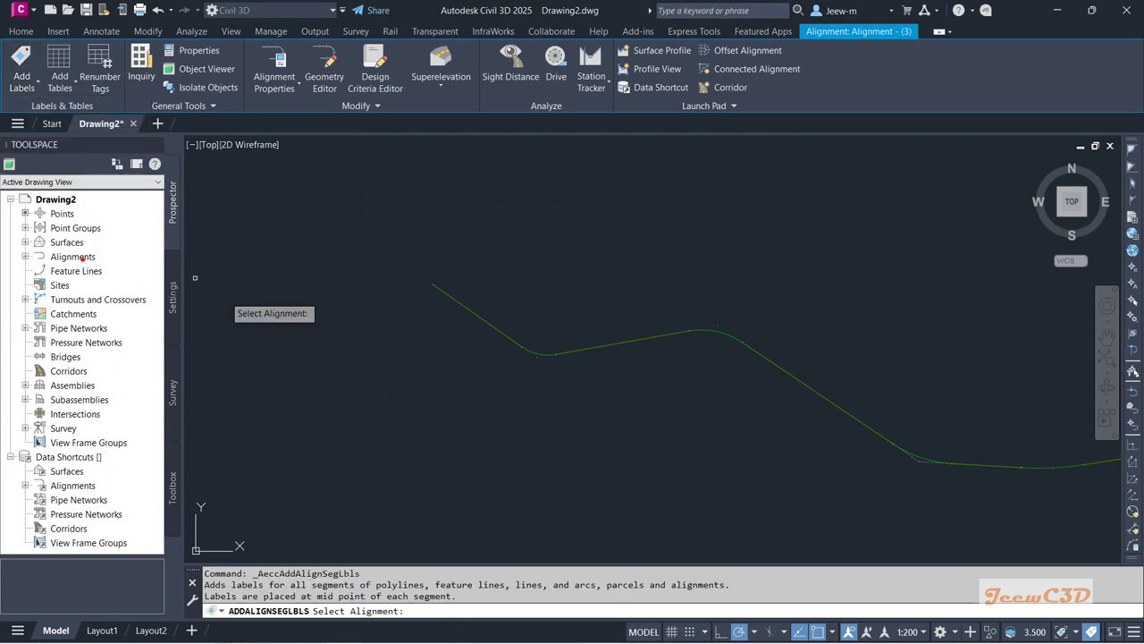
{"action": "left_click", "coordinate": [449, 297]}
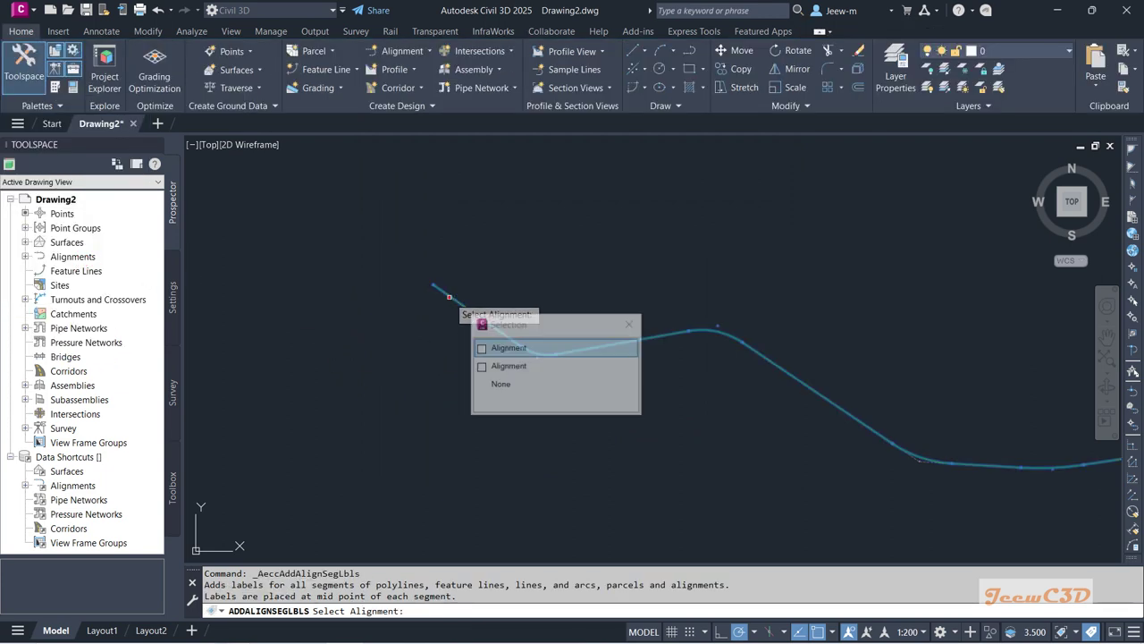
{"action": "left_click", "coordinate": [519, 349]}
{"action": "key", "text": "Escape"}
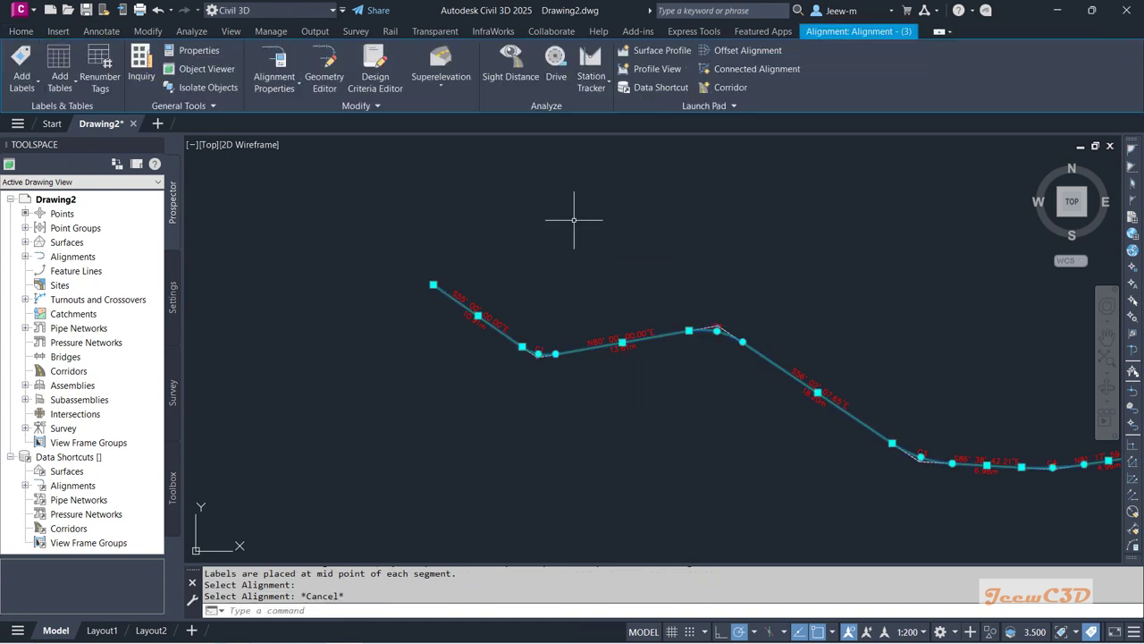
{"action": "key", "text": "Escape"}
Review the new C-numbered curve tags and bring up actions for a tangent bearing label
{"action": "scroll", "coordinate": [536, 353], "scroll_direction": "up", "scroll_amount": 3}
{"action": "scroll", "coordinate": [523, 321], "scroll_direction": "down", "scroll_amount": 8}
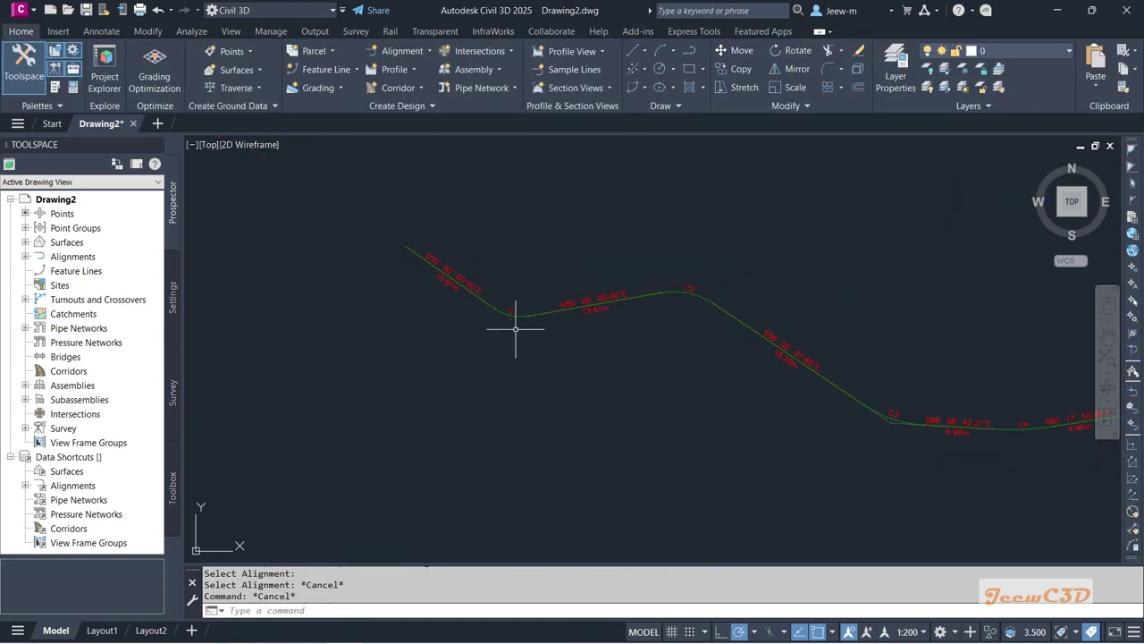
{"action": "scroll", "coordinate": [527, 353], "scroll_direction": "up", "scroll_amount": 8}
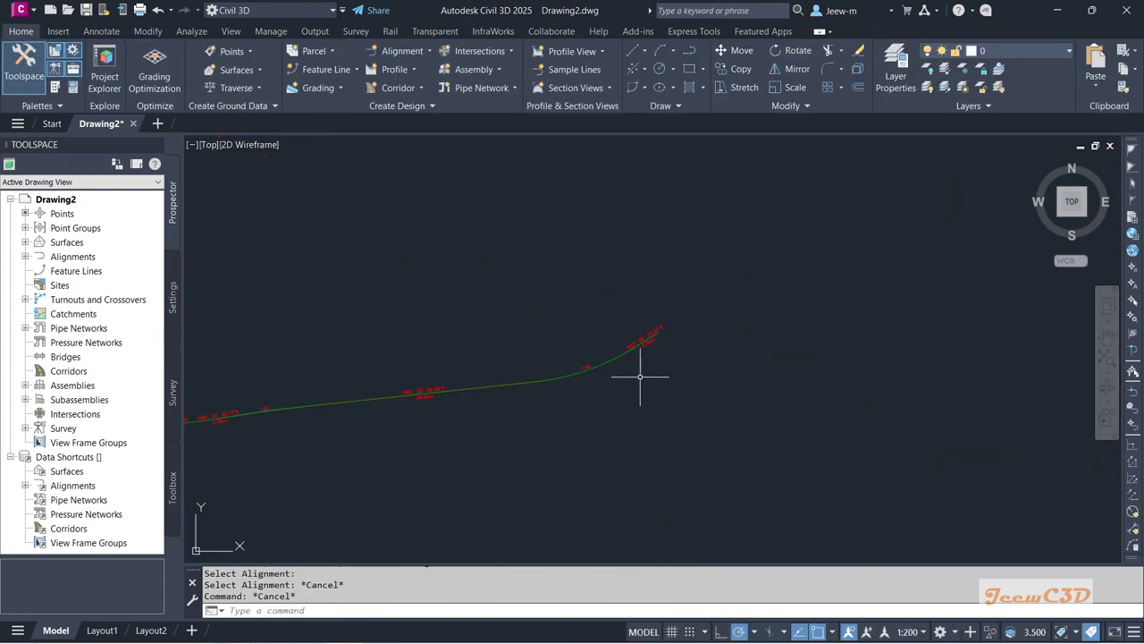
{"action": "scroll", "coordinate": [601, 375], "scroll_direction": "up", "scroll_amount": 3}
{"action": "scroll", "coordinate": [677, 345], "scroll_direction": "down", "scroll_amount": 5}
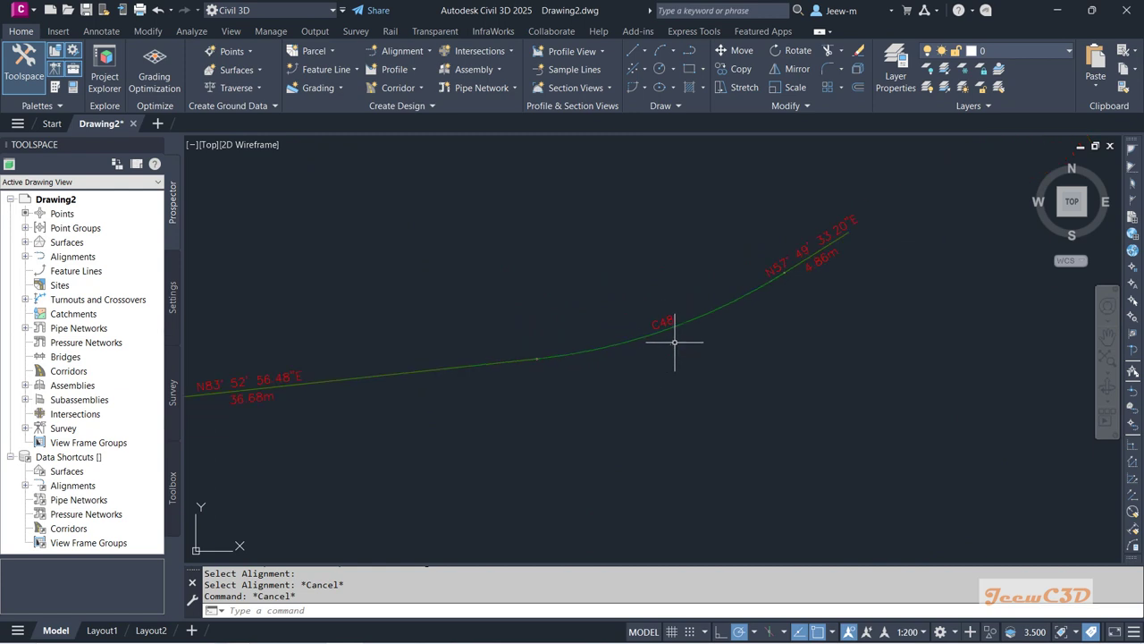
{"action": "scroll", "coordinate": [669, 319], "scroll_direction": "up", "scroll_amount": 2}
{"action": "scroll", "coordinate": [488, 416], "scroll_direction": "down", "scroll_amount": 2}
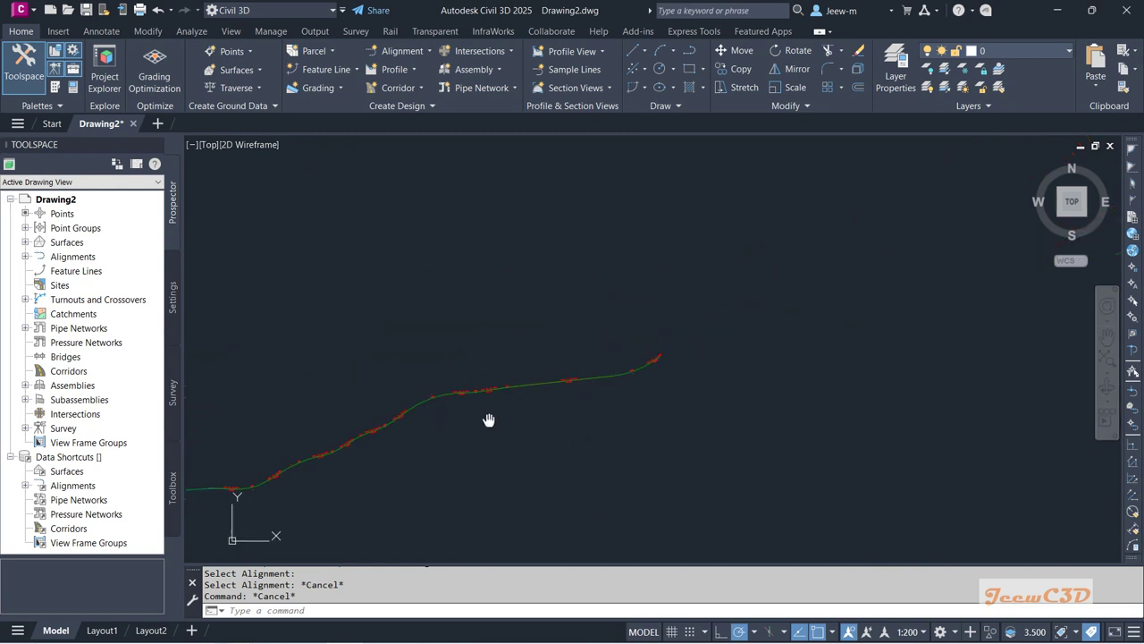
{"action": "scroll", "coordinate": [511, 459], "scroll_direction": "up", "scroll_amount": 6}
{"action": "scroll", "coordinate": [490, 367], "scroll_direction": "down", "scroll_amount": 4}
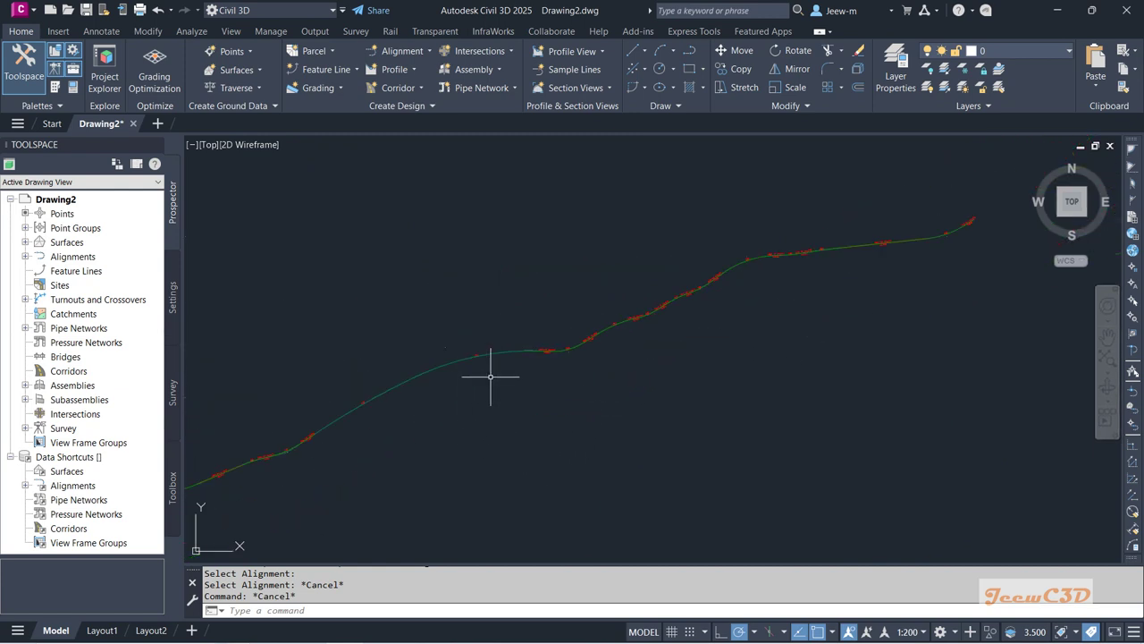
{"action": "scroll", "coordinate": [659, 319], "scroll_direction": "up", "scroll_amount": 5}
{"action": "key", "text": "Escape"}
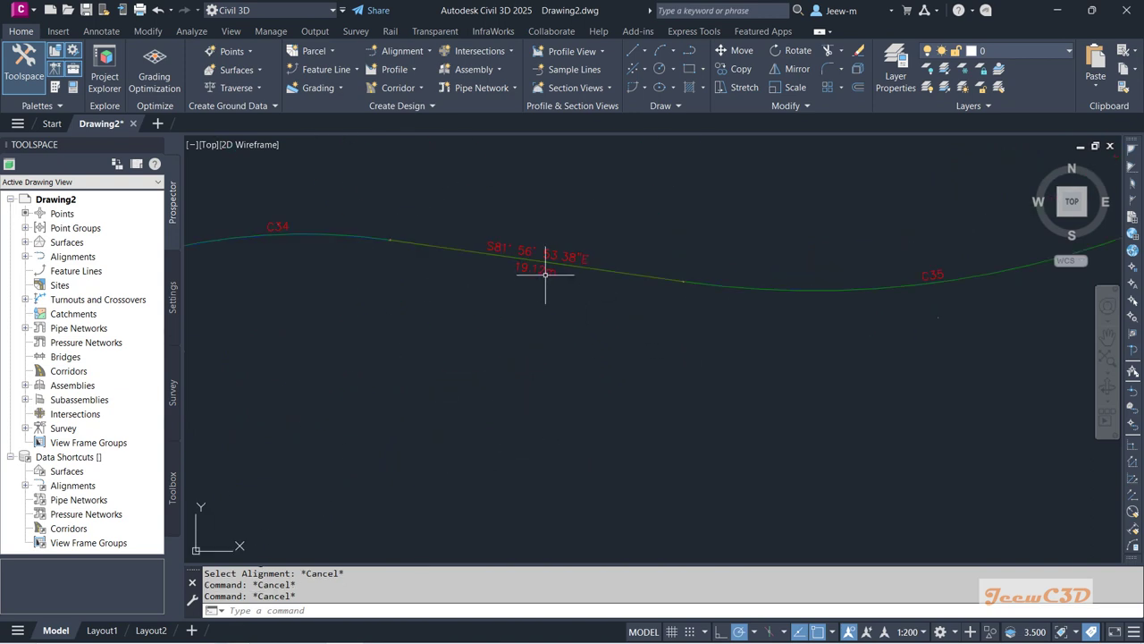
{"action": "left_click", "coordinate": [540, 270]}
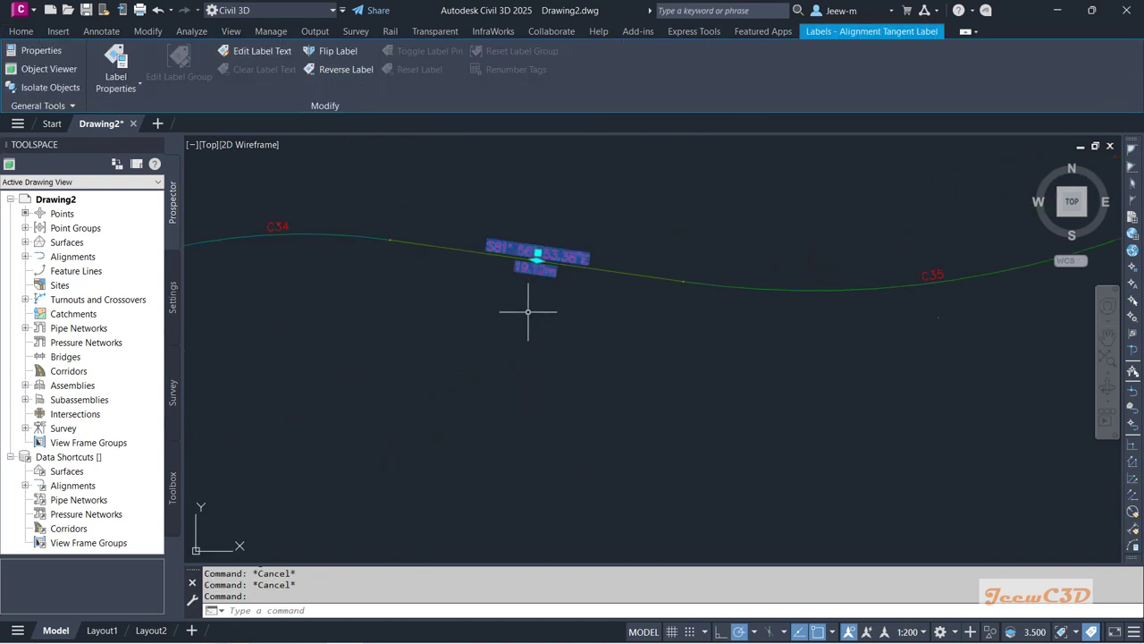
{"action": "right_click", "coordinate": [529, 306]}
Select all similar tangent labels, delete all 35, and check the remaining curve tags
{"action": "left_click", "coordinate": [590, 619]}
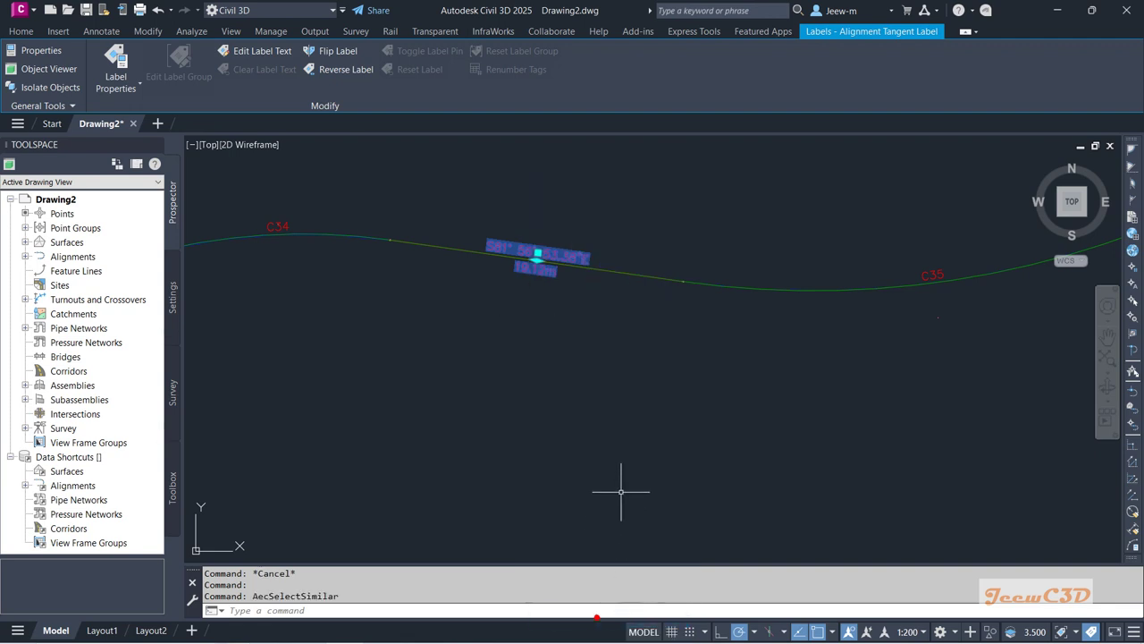
{"action": "key", "text": "Delete"}
{"action": "scroll", "coordinate": [626, 467], "scroll_direction": "down", "scroll_amount": 3}
{"action": "scroll", "coordinate": [1021, 301], "scroll_direction": "up", "scroll_amount": 3}
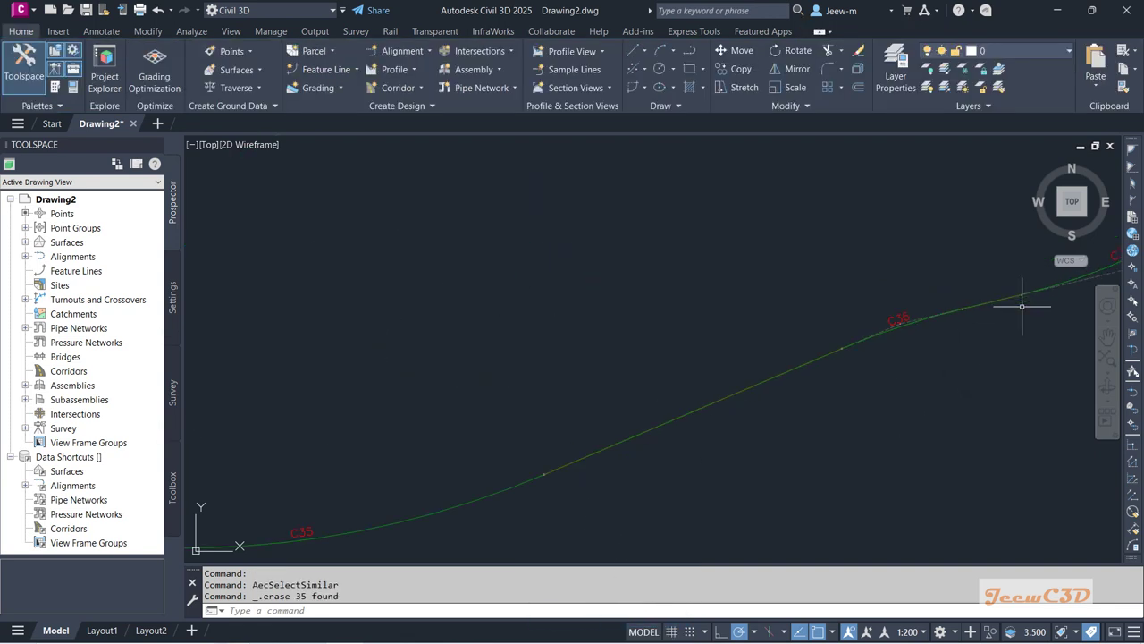
{"action": "middle_click_drag", "start_coordinate": [909, 360], "coordinate": [662, 388]}
{"action": "scroll", "coordinate": [664, 389], "scroll_direction": "down", "scroll_amount": 3}
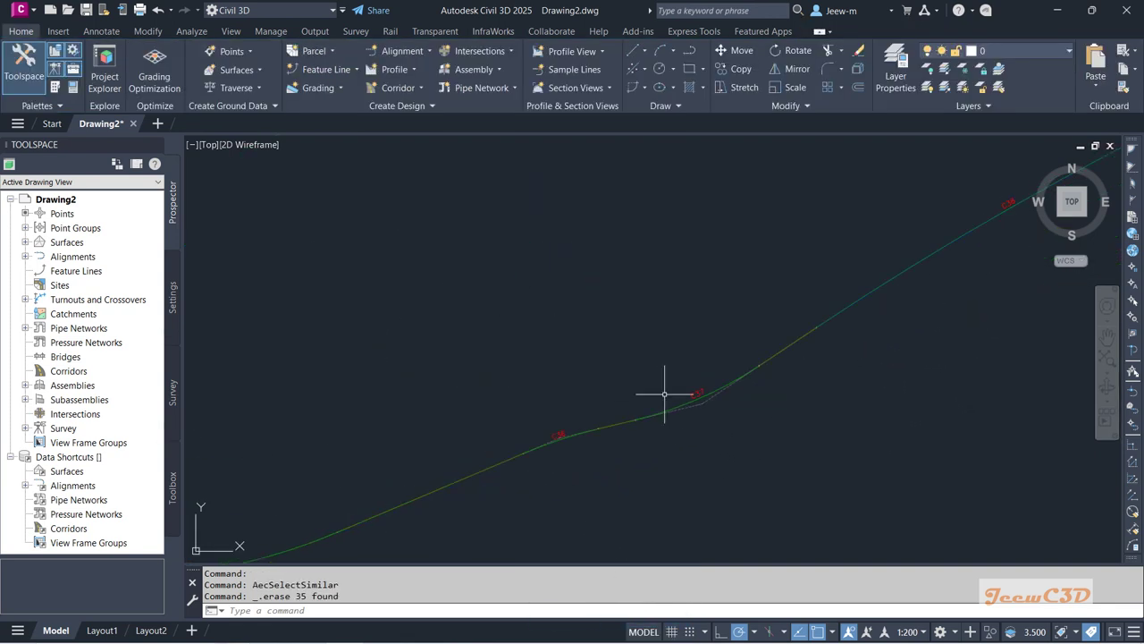
{"action": "scroll", "coordinate": [882, 340], "scroll_direction": "down", "scroll_amount": 3}
{"action": "scroll", "coordinate": [557, 301], "scroll_direction": "up", "scroll_amount": 5}
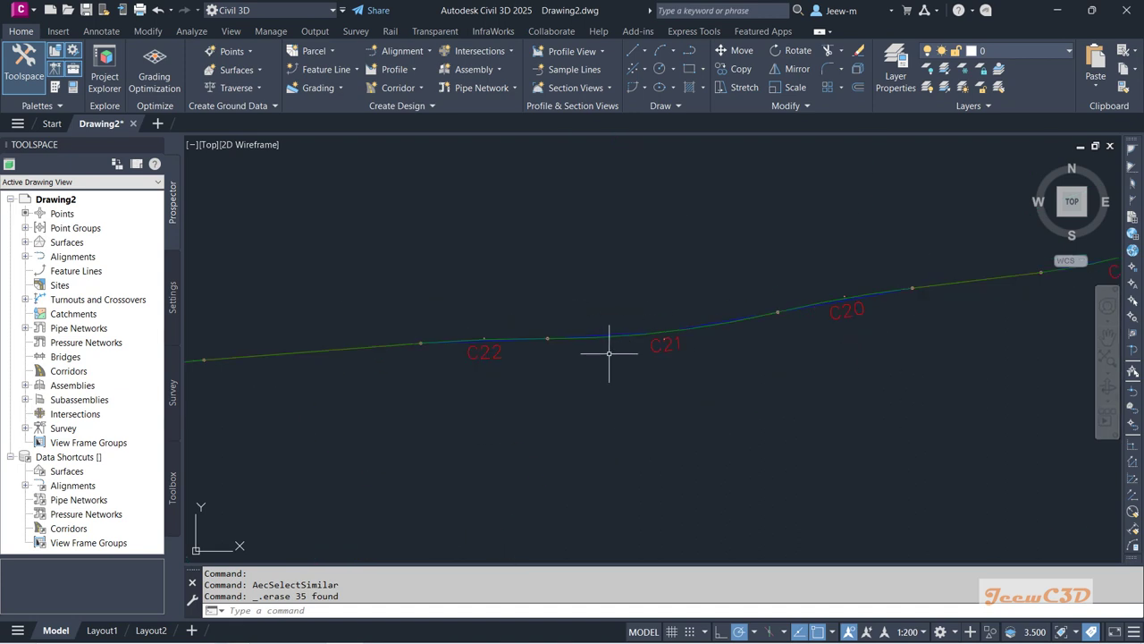
{"action": "scroll", "coordinate": [599, 374], "scroll_direction": "down", "scroll_amount": 5}
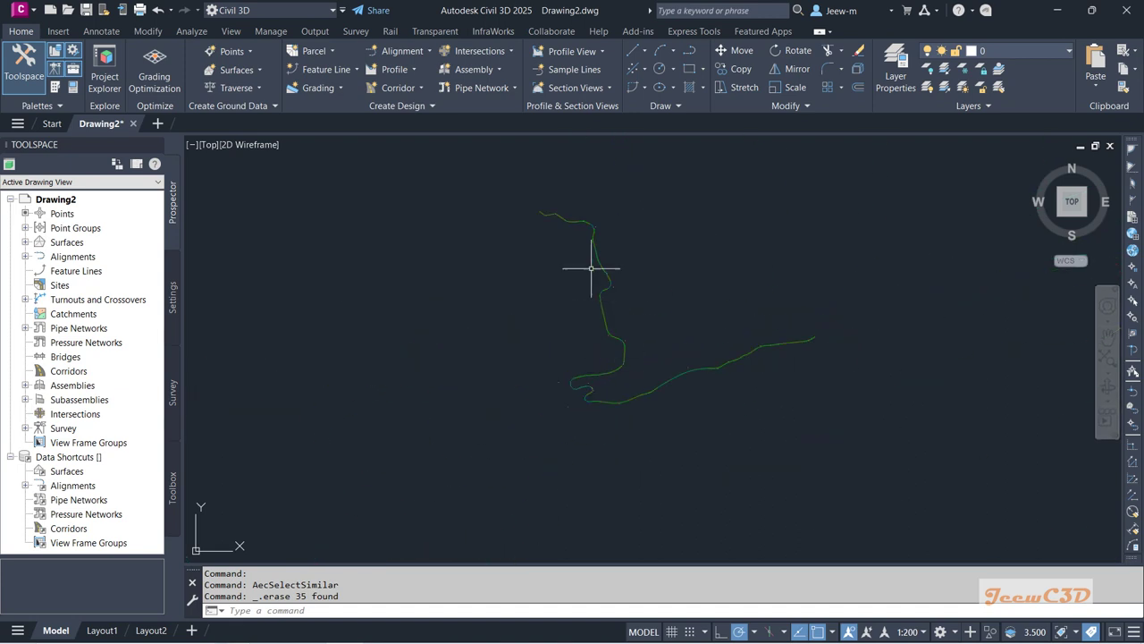
{"action": "scroll", "coordinate": [573, 212], "scroll_direction": "up", "scroll_amount": 4}
Select the alignment and start a Curve table with the Radius Length Chord Start and End Point style
{"action": "left_click", "coordinate": [546, 221]}
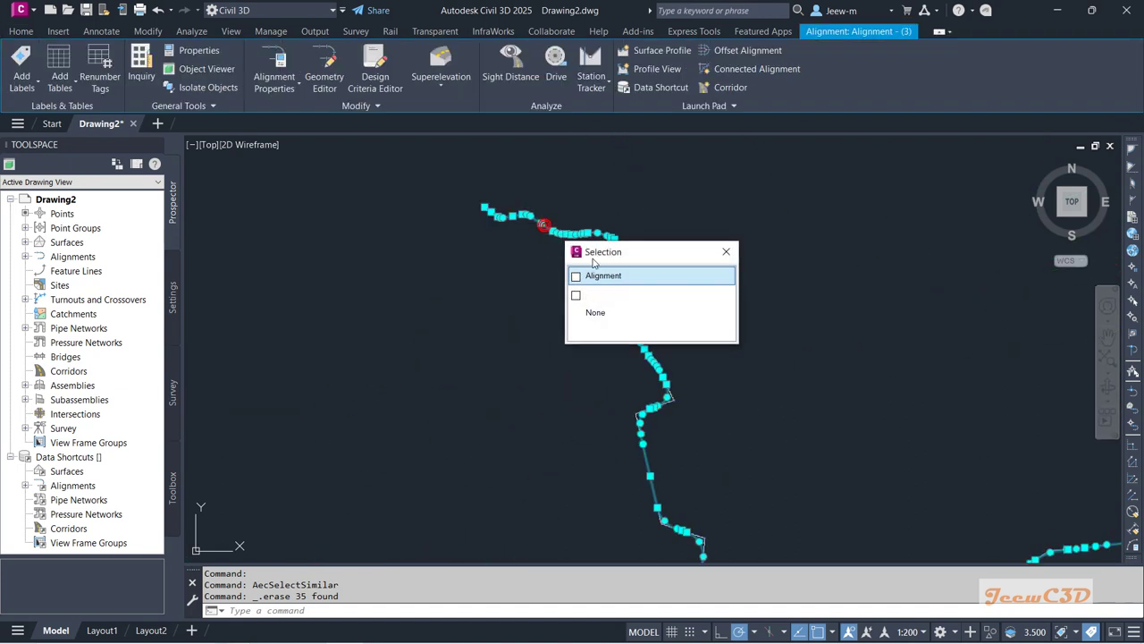
{"action": "left_click", "coordinate": [614, 277]}
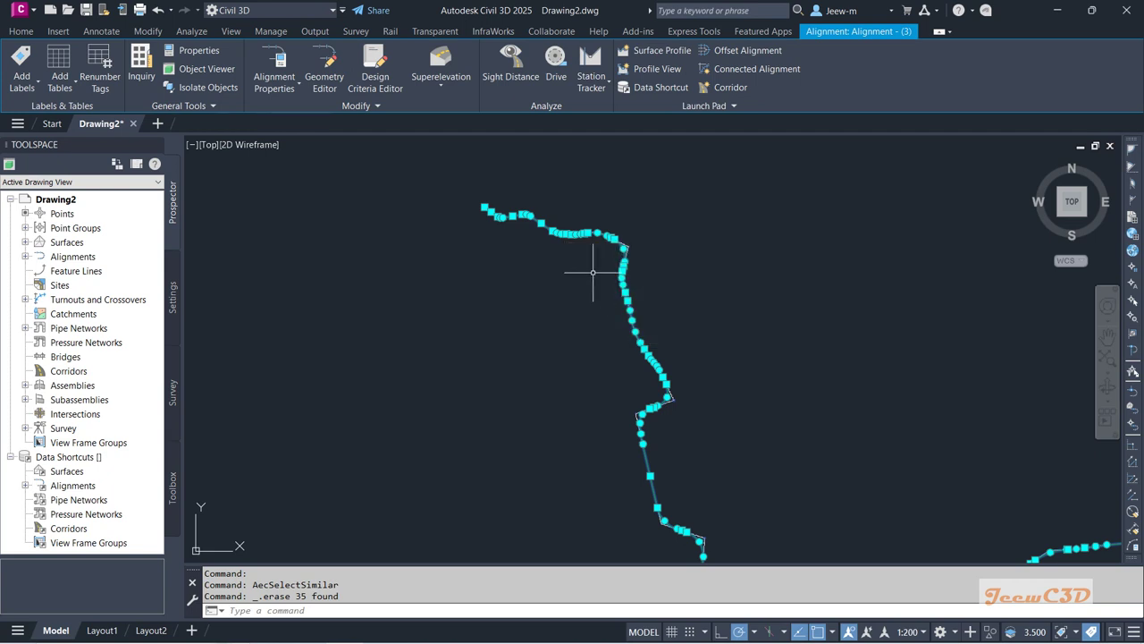
{"action": "left_click", "coordinate": [60, 88]}
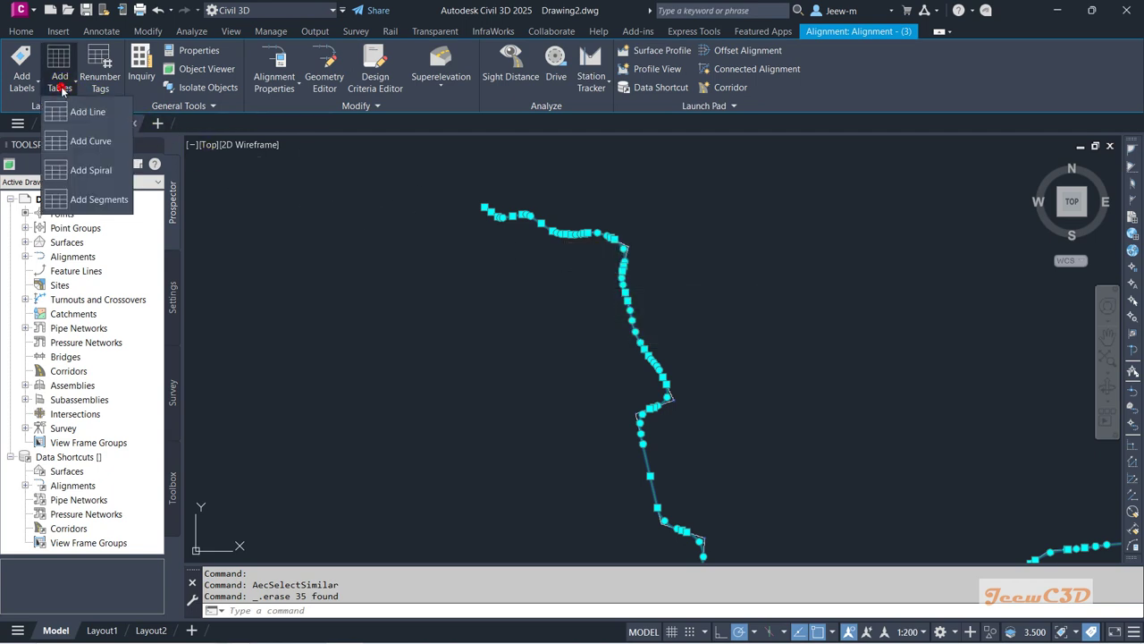
{"action": "left_click", "coordinate": [102, 141]}
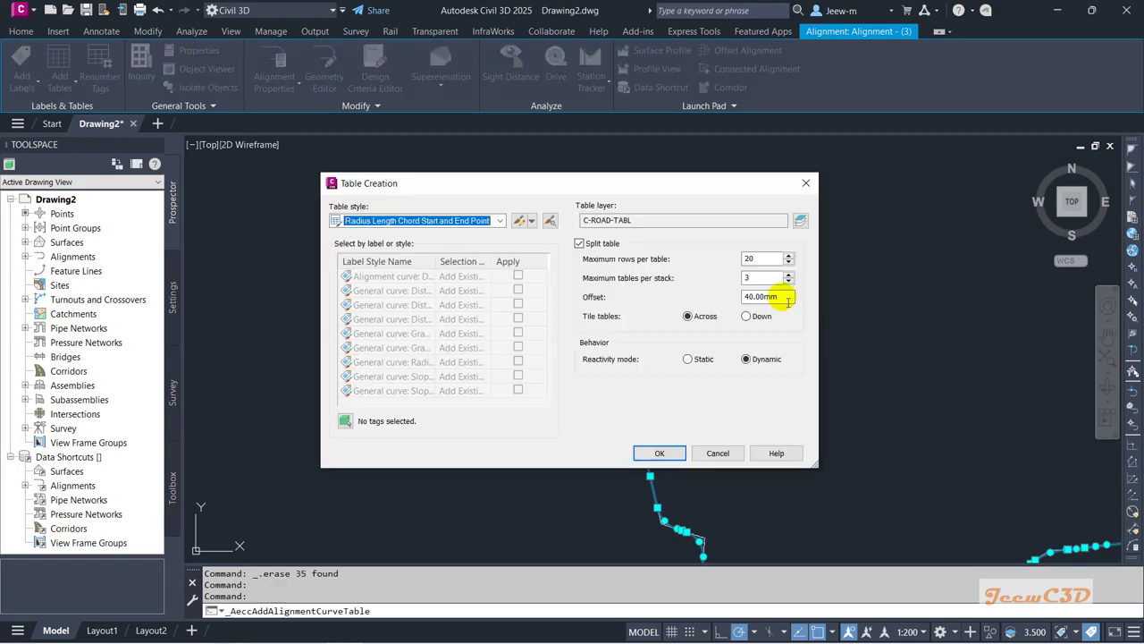
Window-select all 48 curve labels and accept the split table settings, 20 rows per table
{"action": "left_click", "coordinate": [347, 420]}
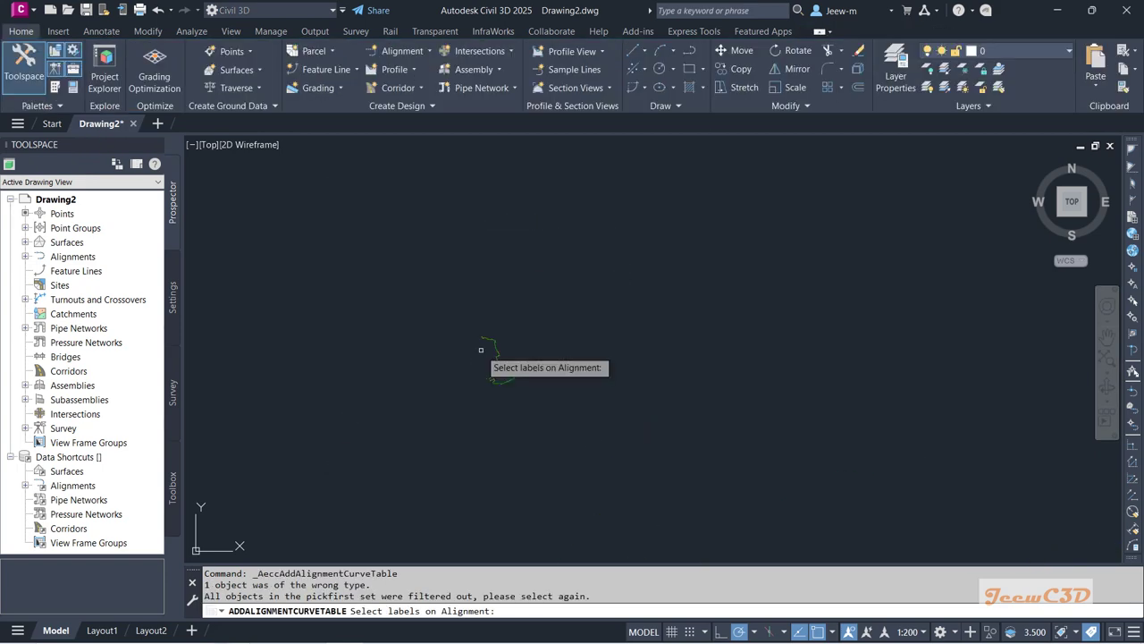
{"action": "left_click", "coordinate": [611, 435]}
{"action": "left_click", "coordinate": [442, 328]}
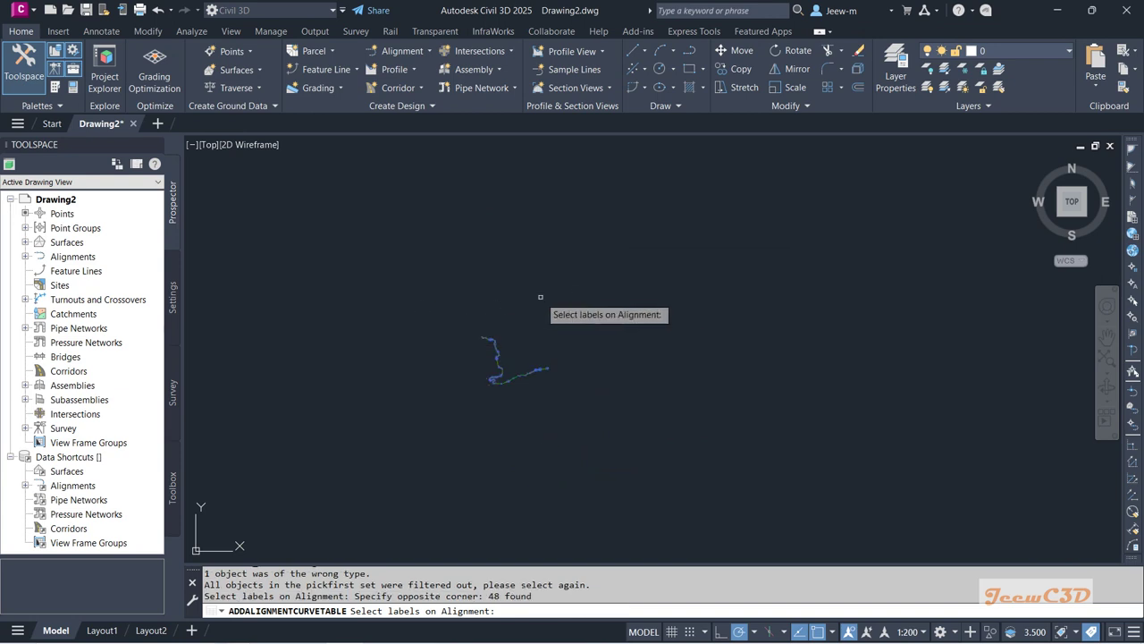
{"action": "key", "text": "Return"}
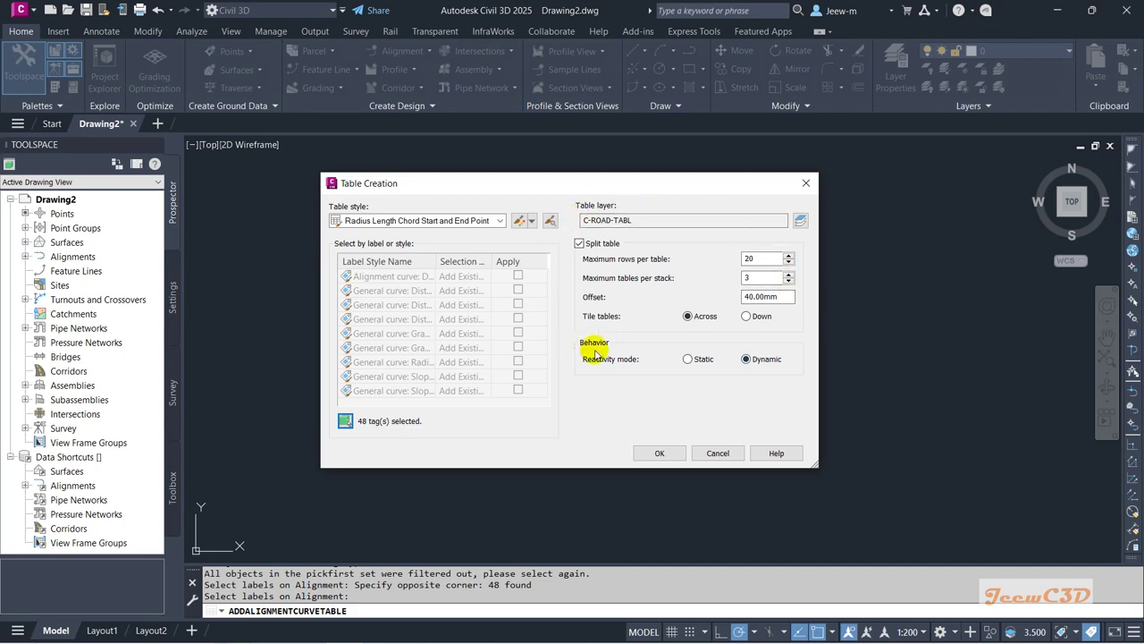
{"action": "left_click_drag", "start_coordinate": [707, 183], "coordinate": [635, 150]}
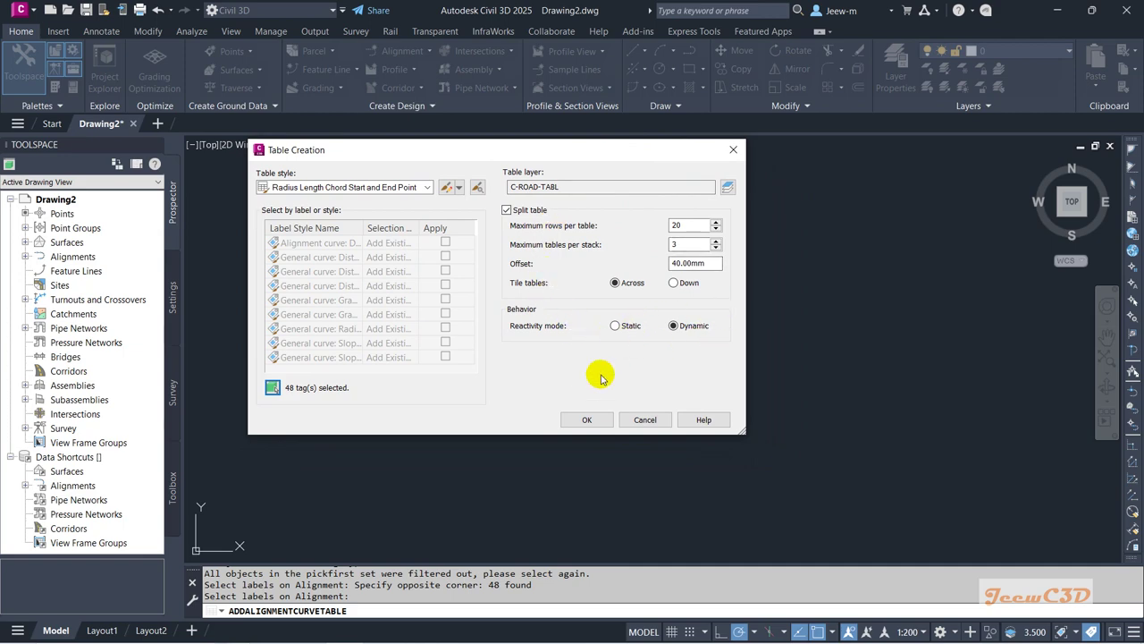
{"action": "left_click", "coordinate": [583, 420]}
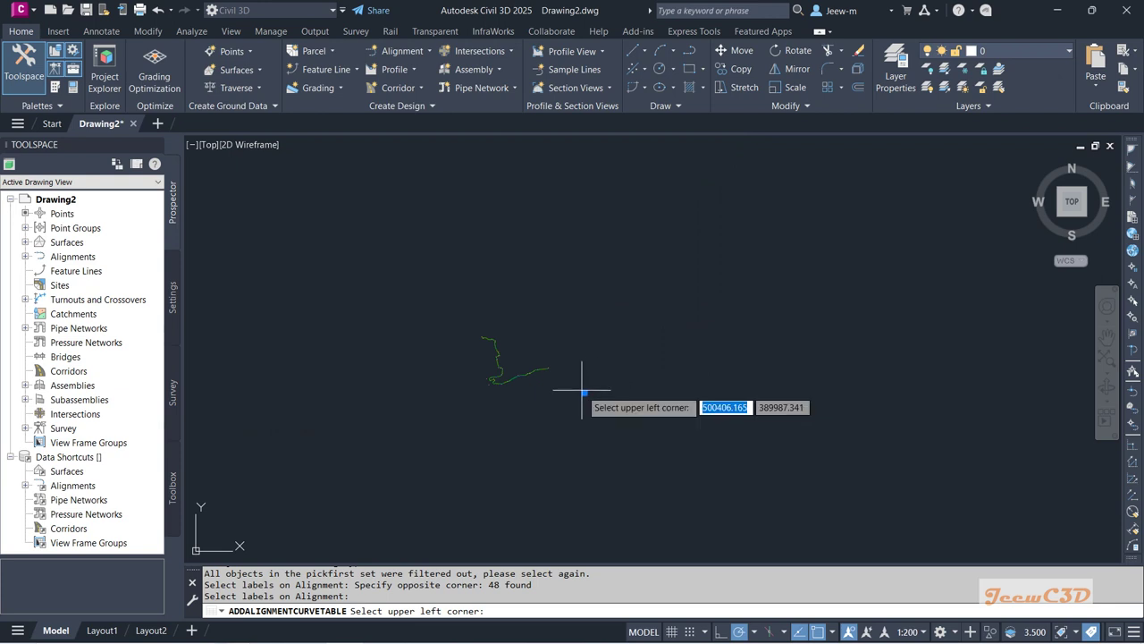
Place the curve table's upper-left corner beside the alignment and clear the leftover selection
{"action": "left_click", "coordinate": [583, 368]}
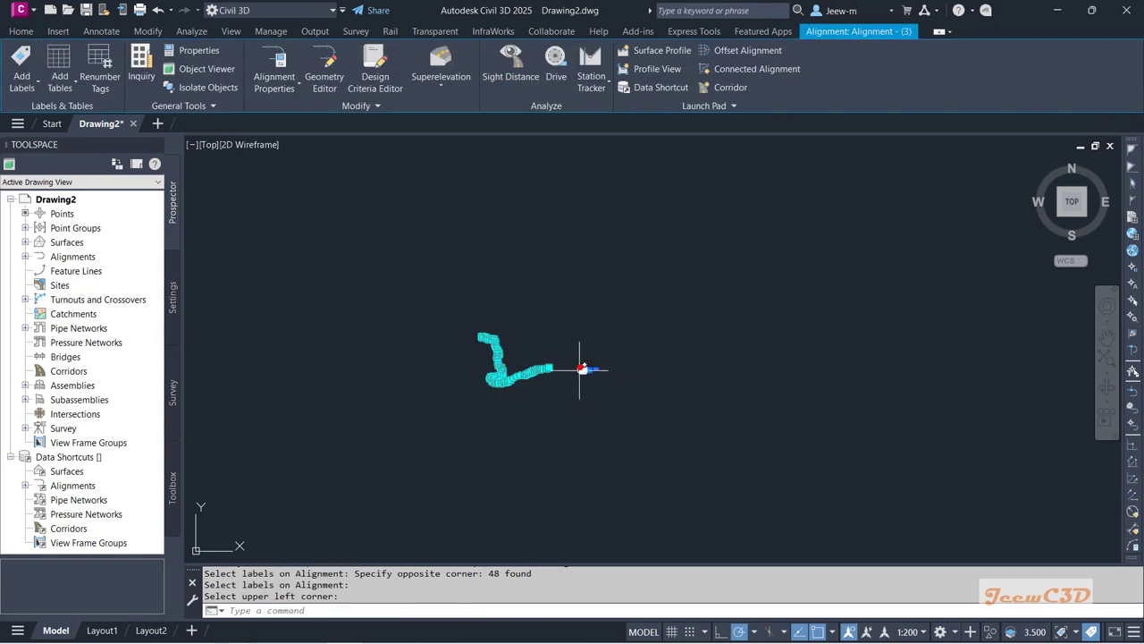
{"action": "scroll", "coordinate": [581, 368], "scroll_direction": "up", "scroll_amount": 6}
{"action": "key", "text": "Escape"}
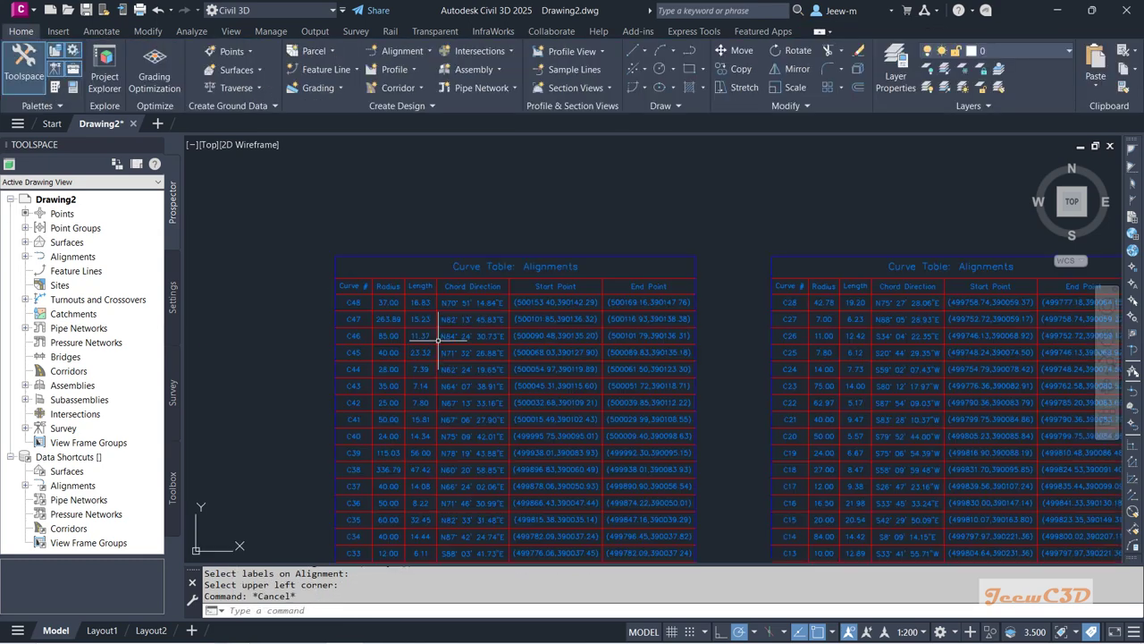
Zoom around the three split tables listing C48 down to C1, then select one
{"action": "scroll", "coordinate": [438, 340], "scroll_direction": "up", "scroll_amount": 2}
{"action": "scroll", "coordinate": [438, 339], "scroll_direction": "down", "scroll_amount": 8}
{"action": "scroll", "coordinate": [386, 315], "scroll_direction": "up", "scroll_amount": 4}
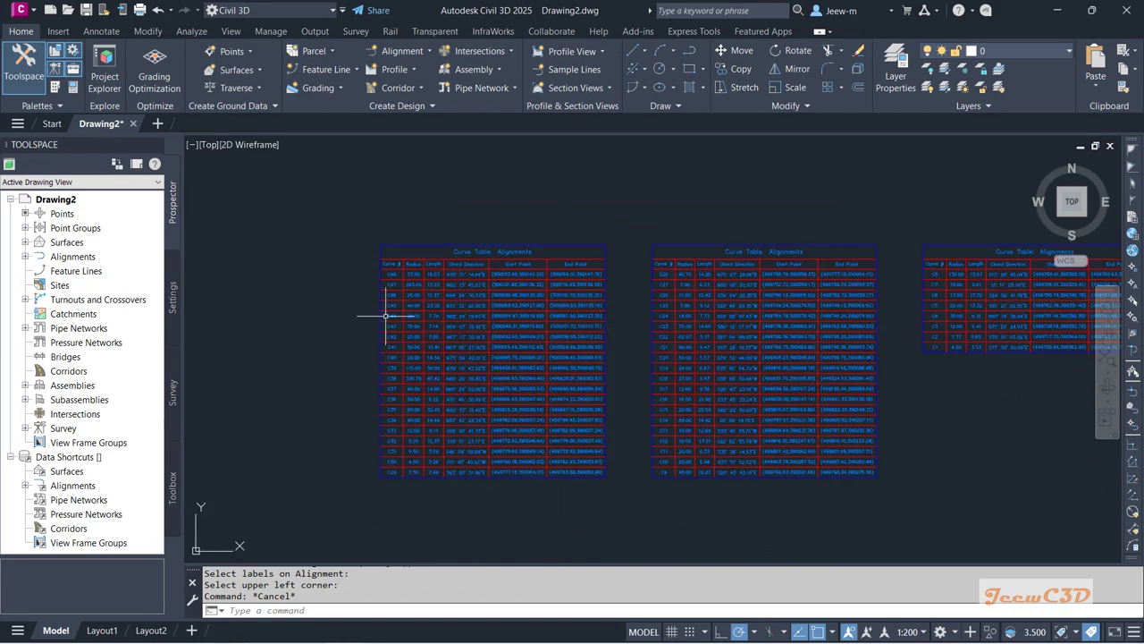
{"action": "scroll", "coordinate": [386, 316], "scroll_direction": "up", "scroll_amount": 5}
{"action": "scroll", "coordinate": [393, 260], "scroll_direction": "down", "scroll_amount": 2}
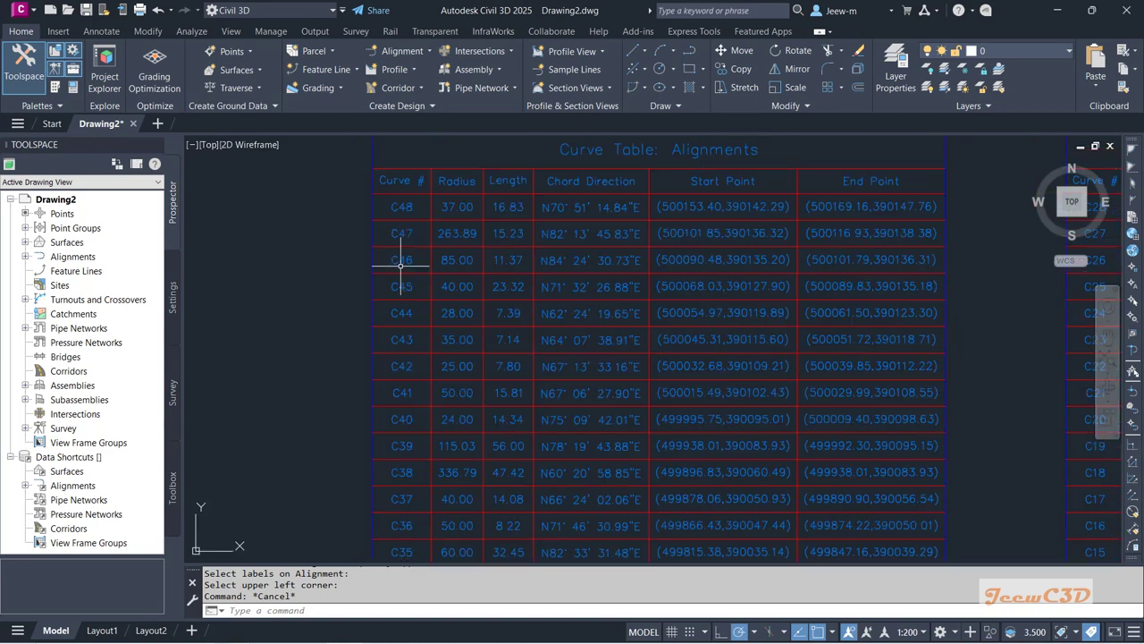
{"action": "scroll", "coordinate": [401, 207], "scroll_direction": "down", "scroll_amount": 4}
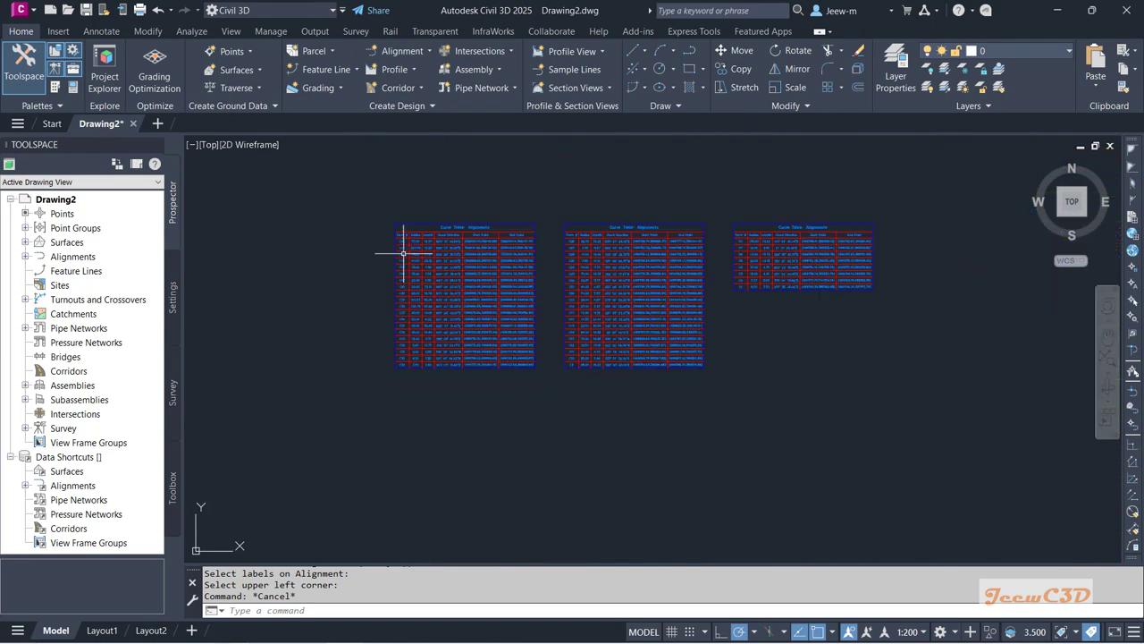
{"action": "scroll", "coordinate": [749, 295], "scroll_direction": "up", "scroll_amount": 8}
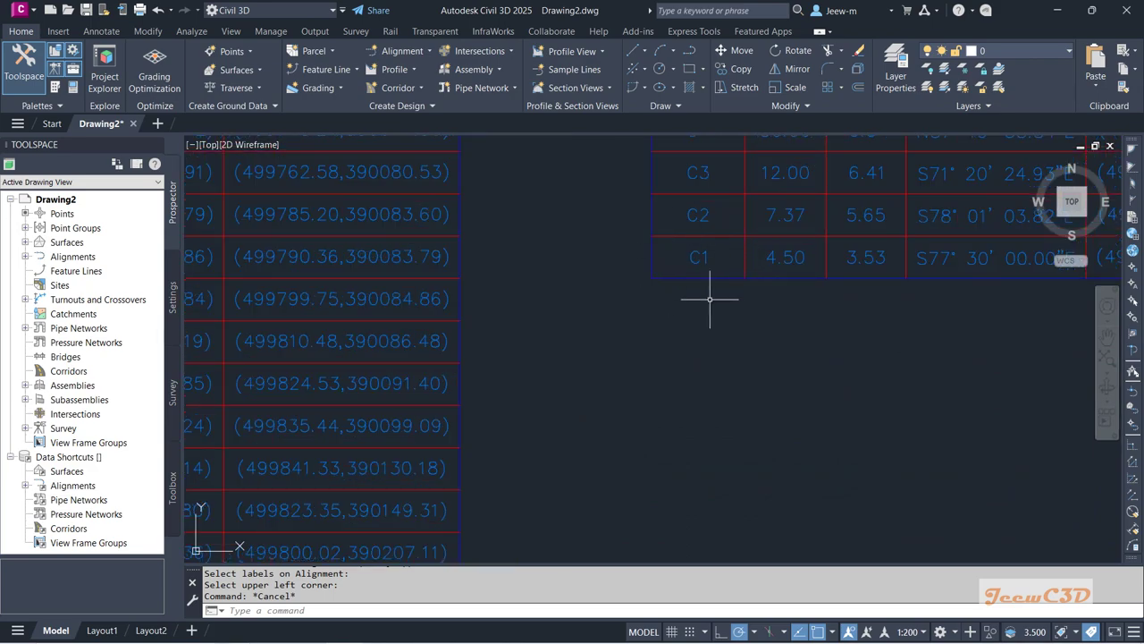
{"action": "scroll", "coordinate": [710, 299], "scroll_direction": "down", "scroll_amount": 8}
{"action": "scroll", "coordinate": [523, 265], "scroll_direction": "up", "scroll_amount": 4}
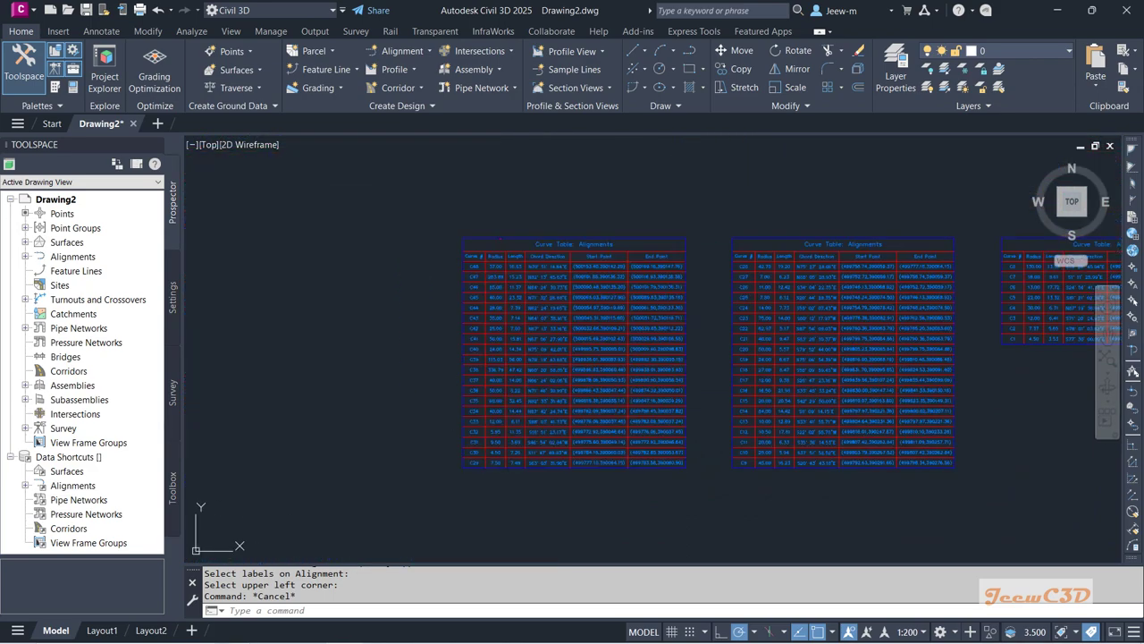
{"action": "left_click", "coordinate": [500, 238]}
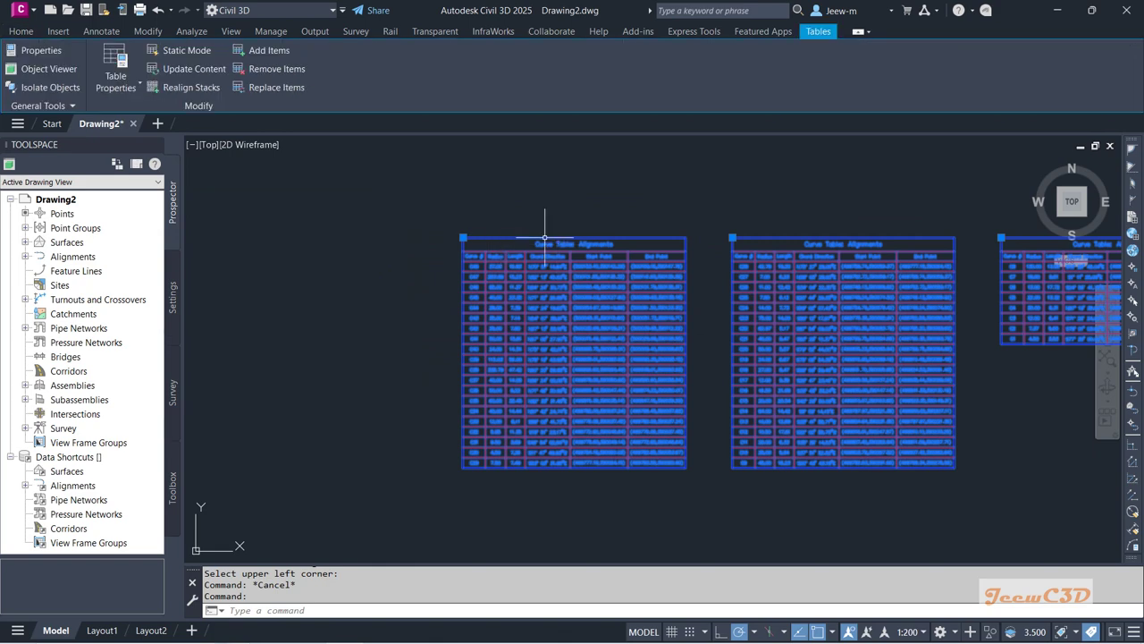
Edit the Radius Length Chord Start and End Point style to sort data by column 1, ascending
{"action": "left_click", "coordinate": [116, 79]}
{"action": "left_click", "coordinate": [131, 112]}
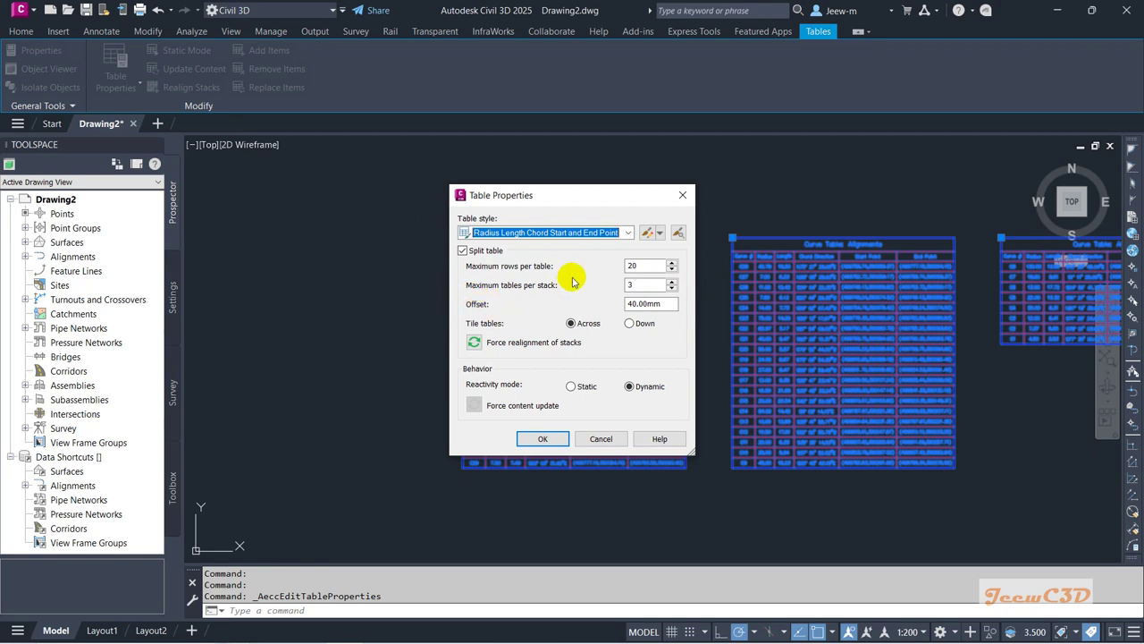
{"action": "left_click_drag", "start_coordinate": [565, 195], "coordinate": [498, 192]}
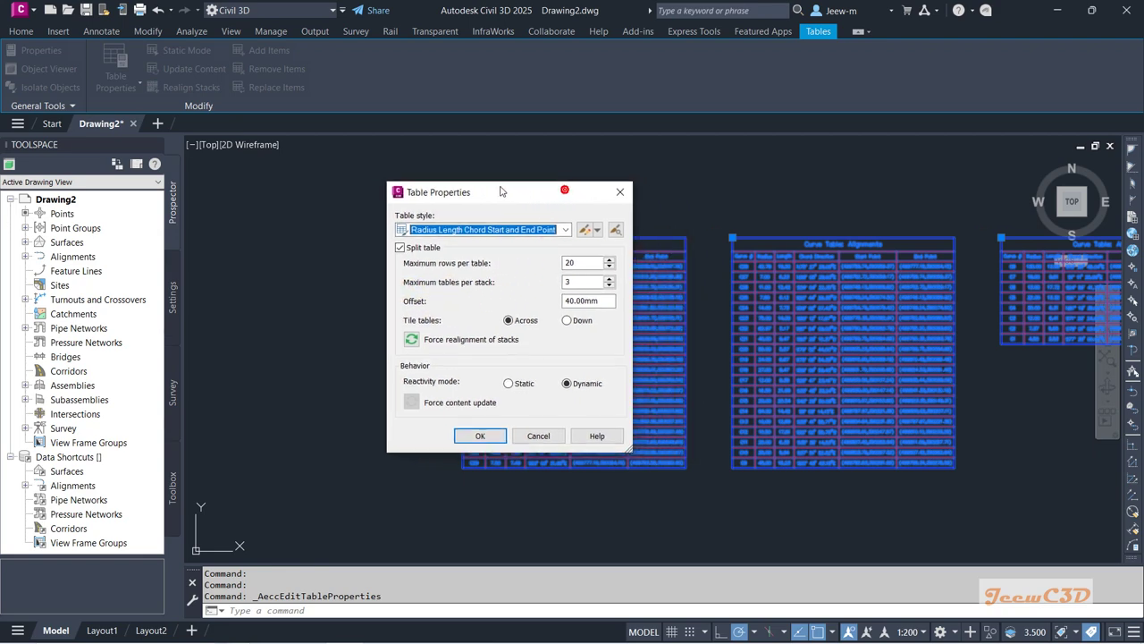
{"action": "left_click", "coordinate": [591, 230]}
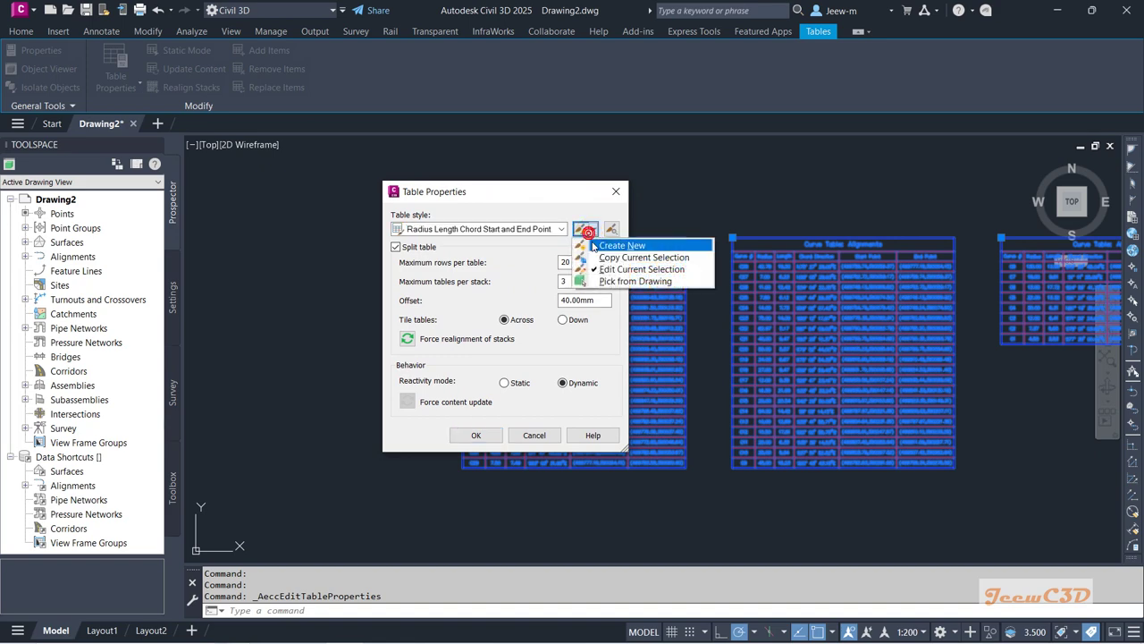
{"action": "left_click", "coordinate": [610, 270]}
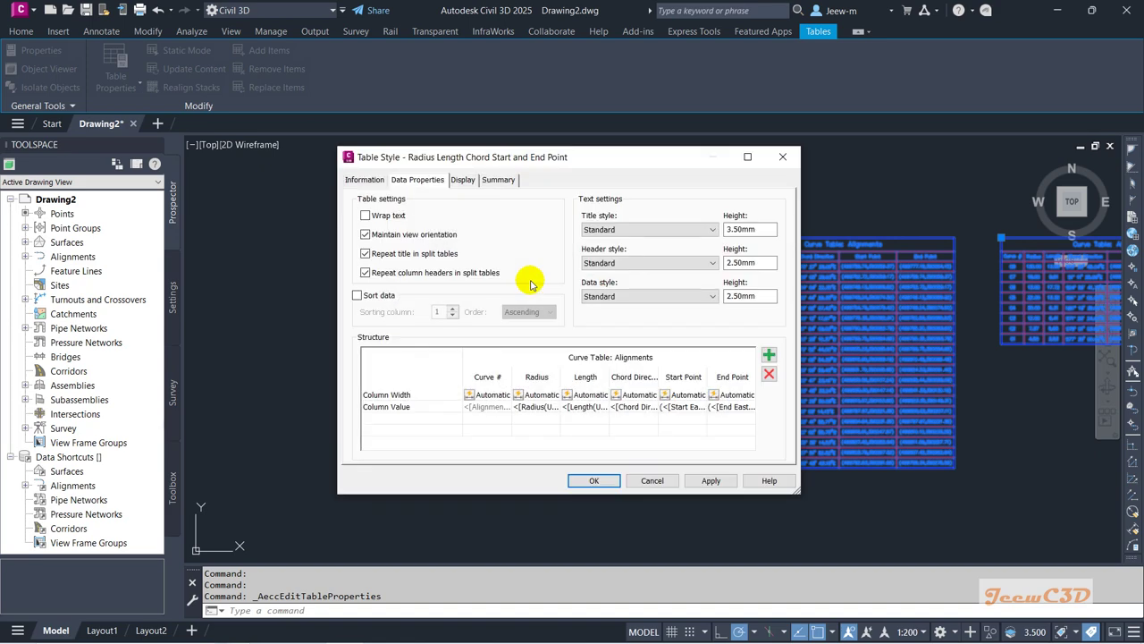
{"action": "left_click", "coordinate": [356, 295]}
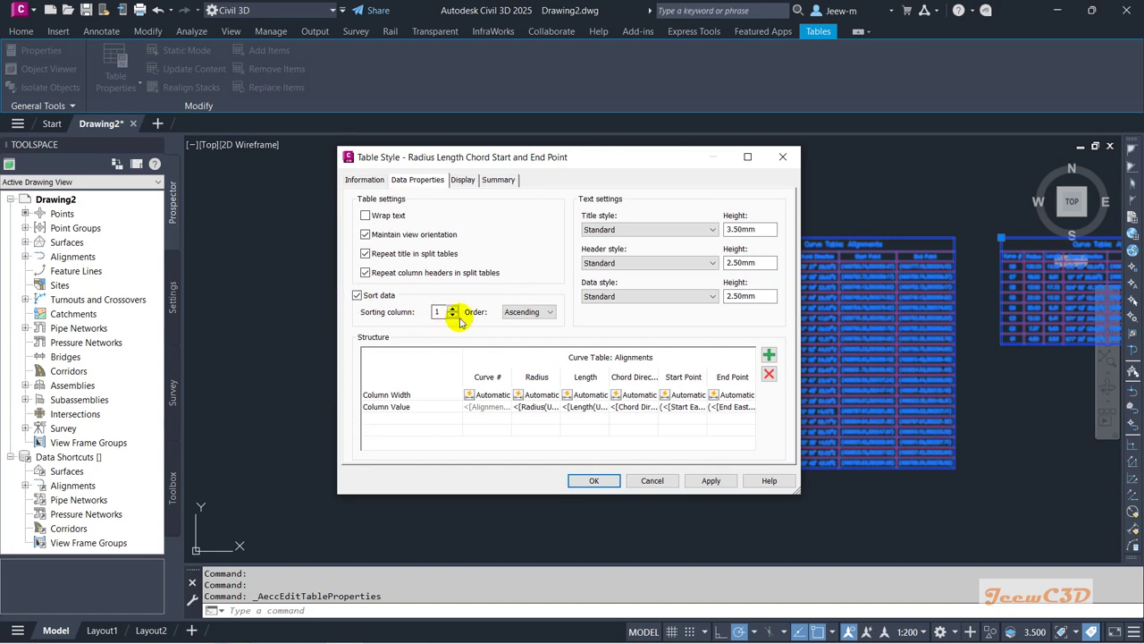
{"action": "left_click", "coordinate": [590, 481]}
Apply the Table Properties change, deselect the tables and zoom in on them
{"action": "left_click", "coordinate": [473, 436]}
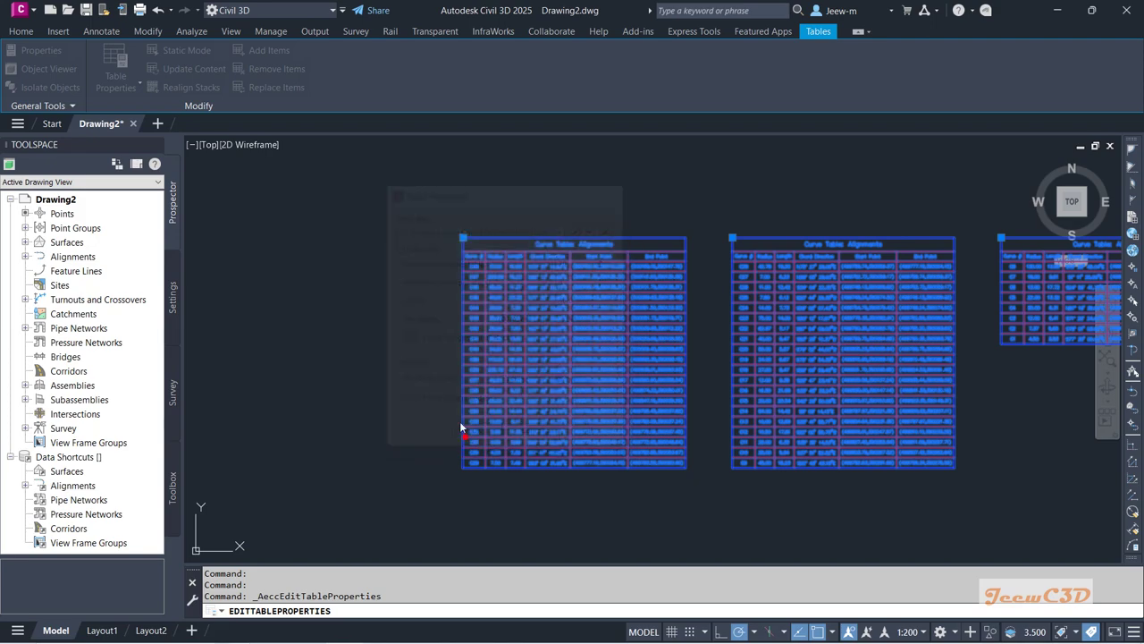
{"action": "key", "text": "Escape"}
{"action": "scroll", "coordinate": [471, 278], "scroll_direction": "up", "scroll_amount": 5}
{"action": "scroll", "coordinate": [471, 278], "scroll_direction": "down", "scroll_amount": 4}
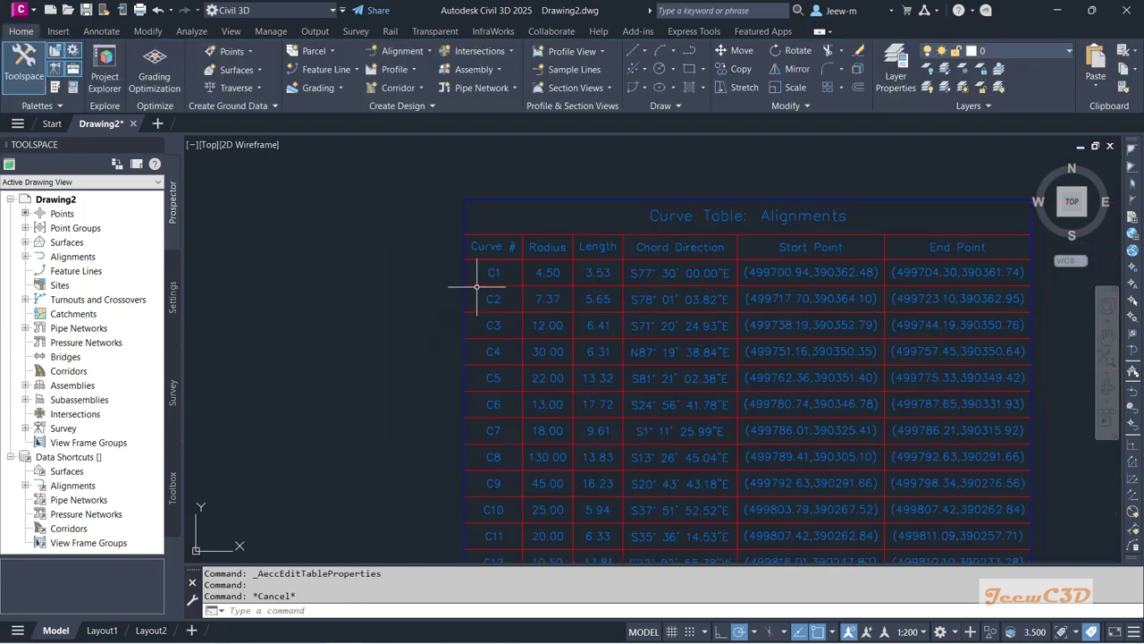
{"action": "scroll", "coordinate": [484, 383], "scroll_direction": "up", "scroll_amount": 2}
{"action": "scroll", "coordinate": [484, 383], "scroll_direction": "up", "scroll_amount": 2}
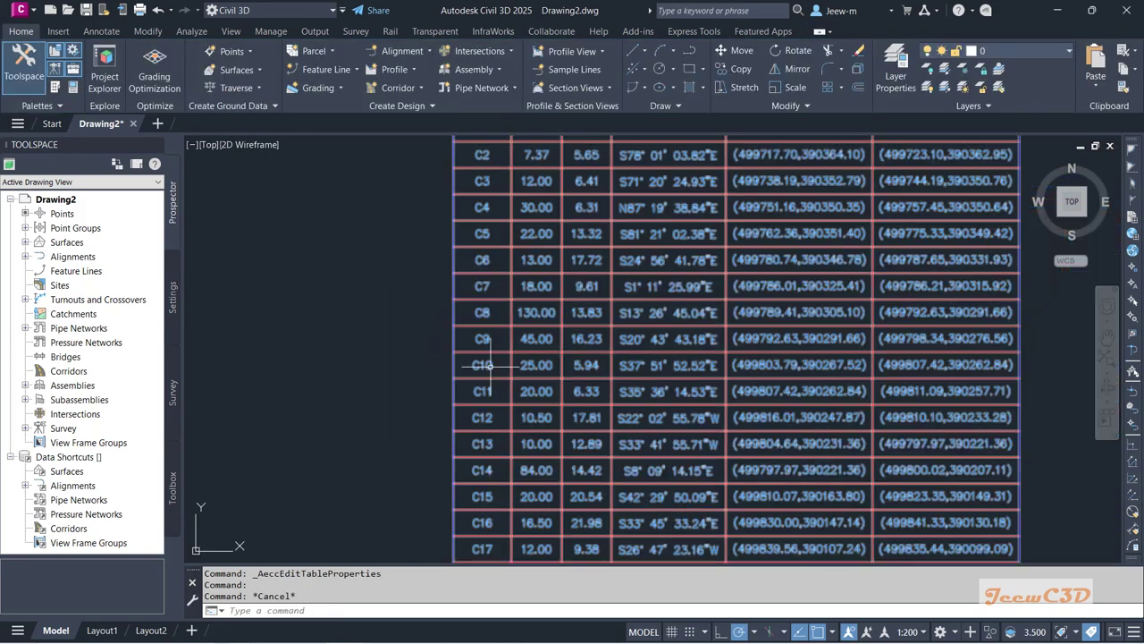
{"action": "scroll", "coordinate": [508, 369], "scroll_direction": "down", "scroll_amount": 4}
{"action": "scroll", "coordinate": [934, 355], "scroll_direction": "up", "scroll_amount": 3}
{"action": "scroll", "coordinate": [685, 357], "scroll_direction": "down", "scroll_amount": 3}
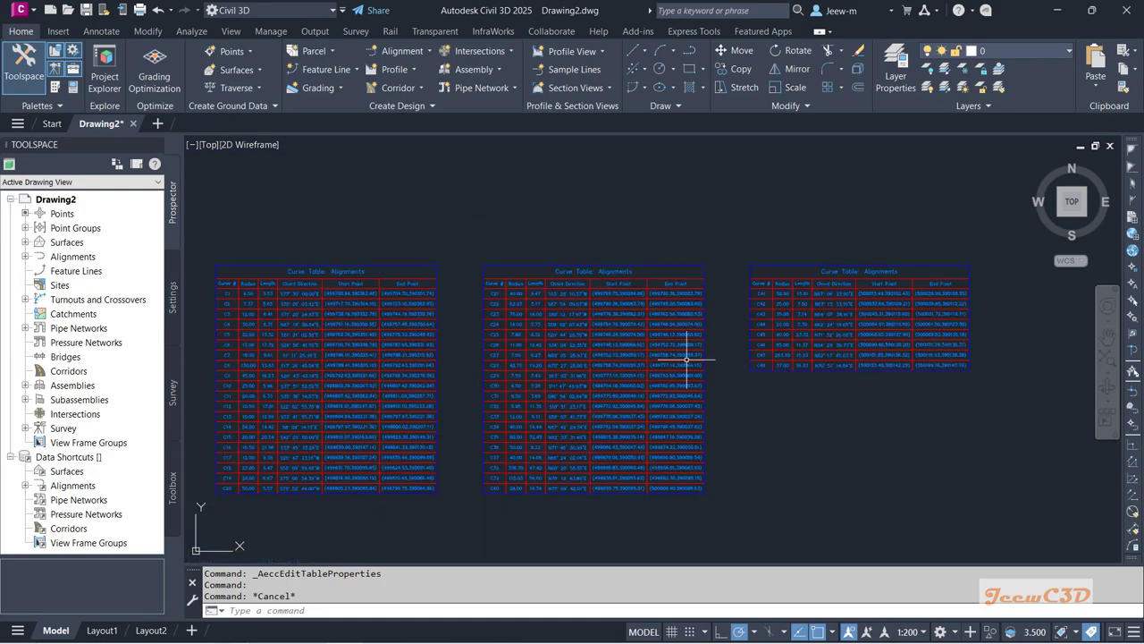
Pan and zoom to confirm the tables now read C1–C20, C21–C40 and C41–C48
{"action": "scroll", "coordinate": [725, 301], "scroll_direction": "up", "scroll_amount": 1}
{"action": "scroll", "coordinate": [526, 292], "scroll_direction": "up", "scroll_amount": 2}
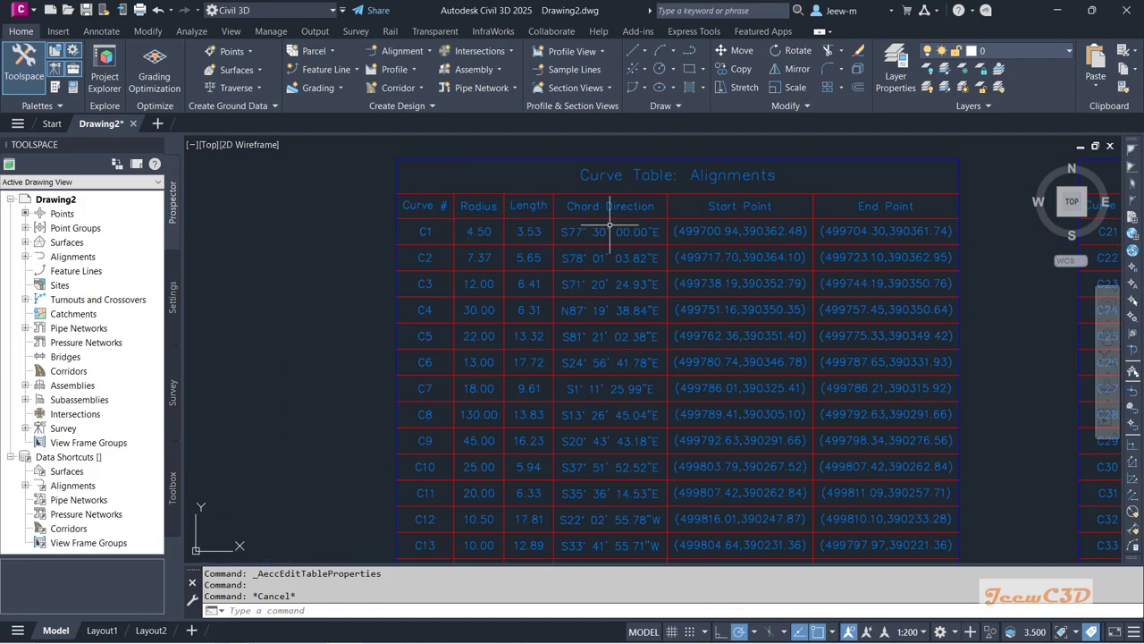
{"action": "scroll", "coordinate": [876, 247], "scroll_direction": "down", "scroll_amount": 3}
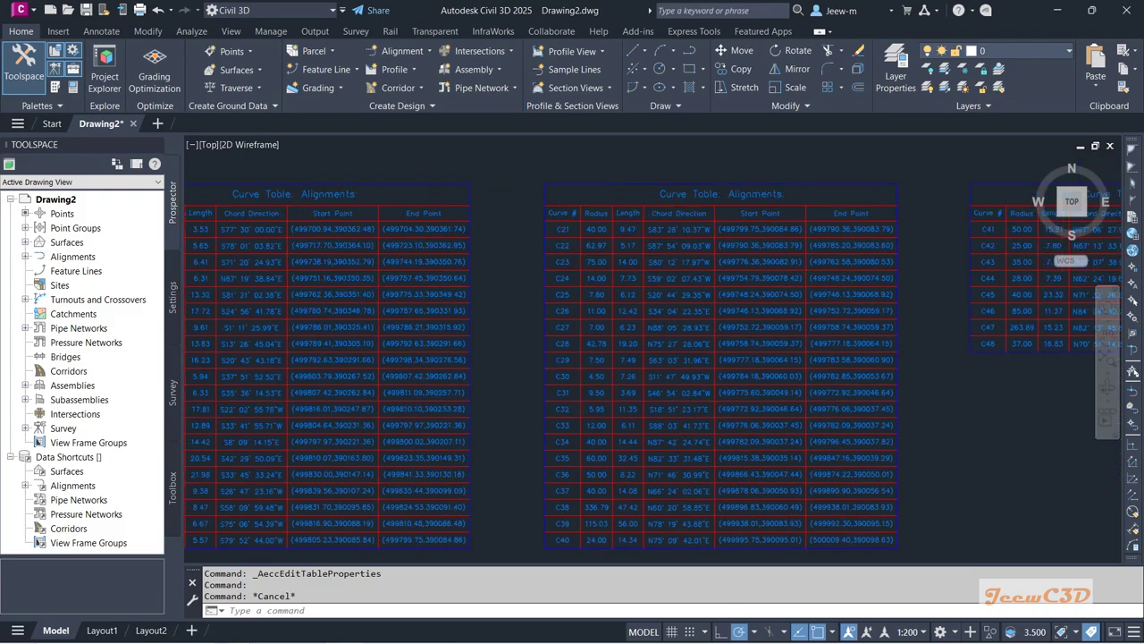
{"action": "scroll", "coordinate": [690, 258], "scroll_direction": "up", "scroll_amount": 3}
{"action": "scroll", "coordinate": [690, 258], "scroll_direction": "down", "scroll_amount": 3}
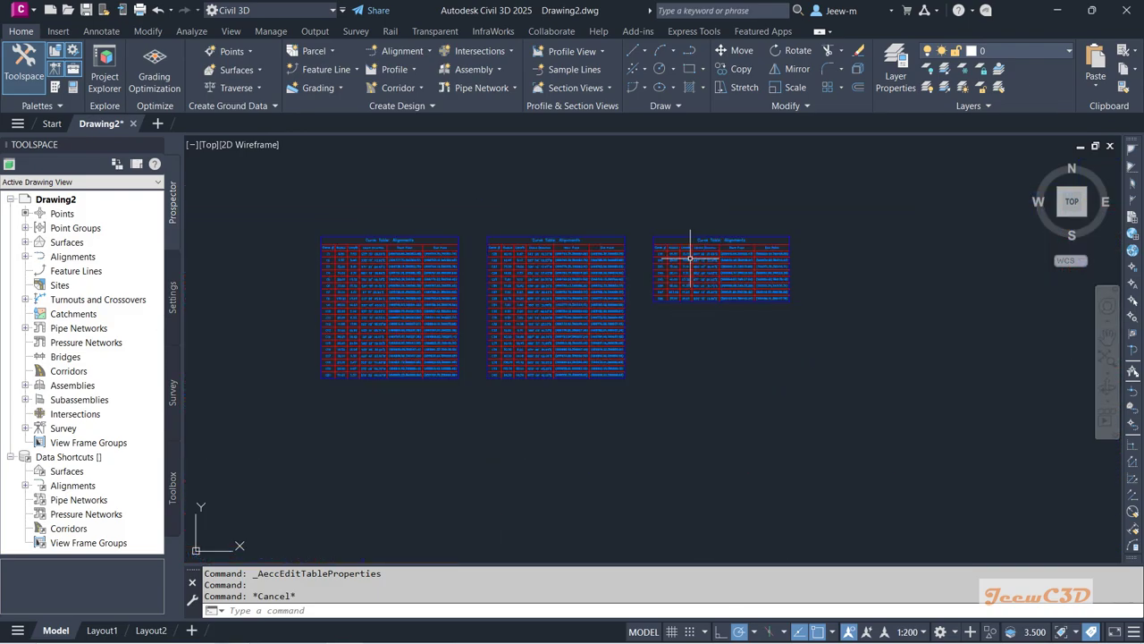
{"action": "middle_click_drag", "start_coordinate": [505, 205], "coordinate": [593, 219]}
{"action": "mouse_move", "coordinate": [591, 219]}
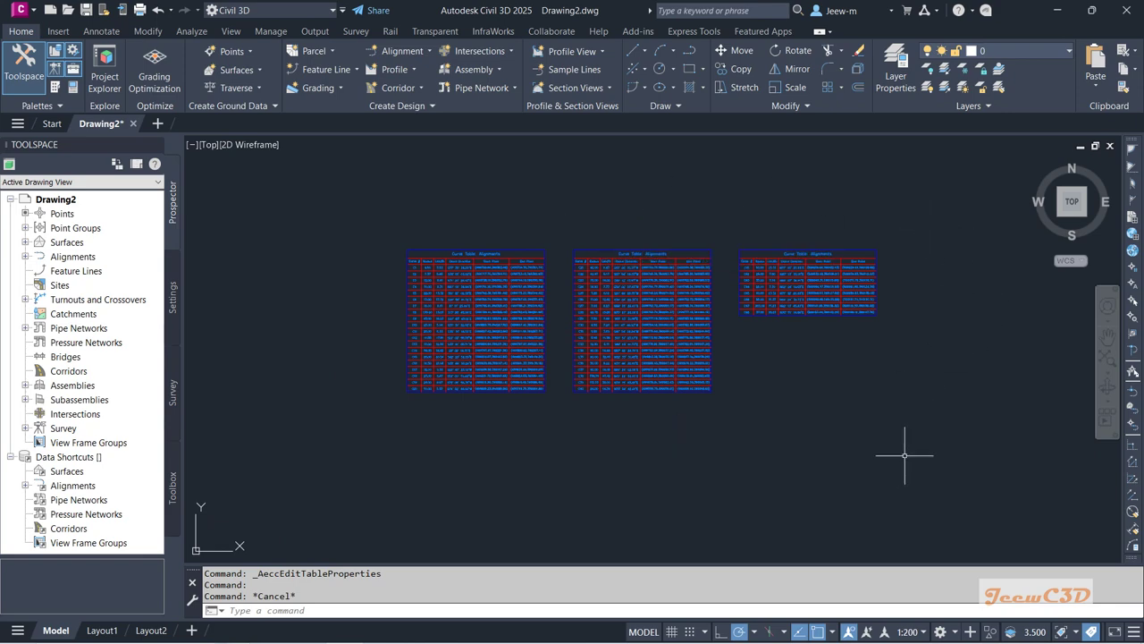
{"action": "mouse_move", "coordinate": [904, 455]}
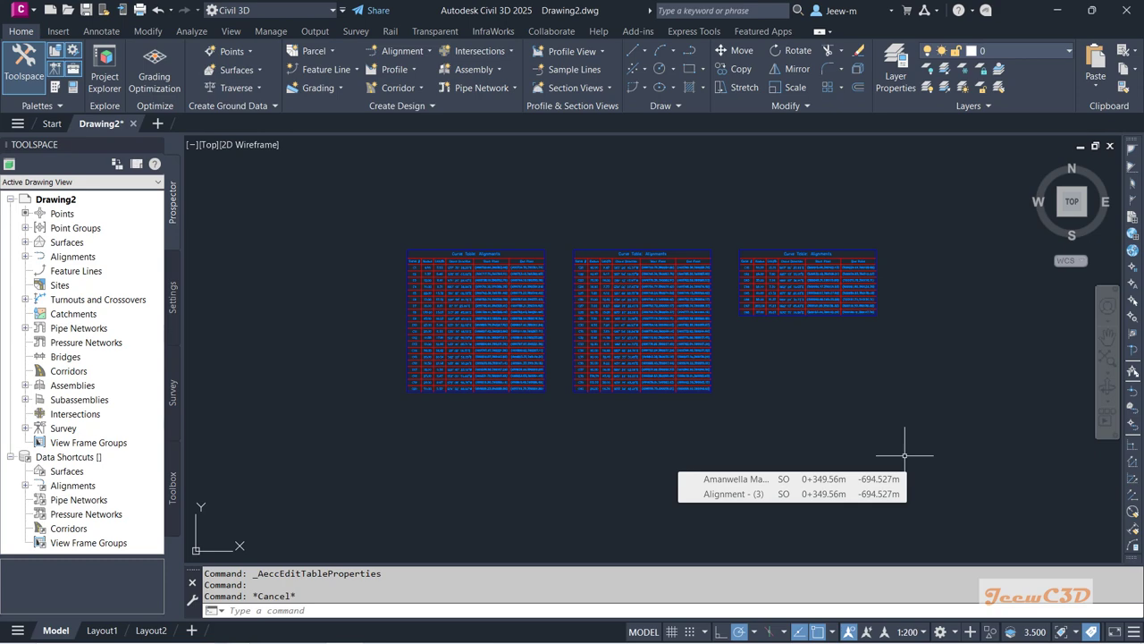